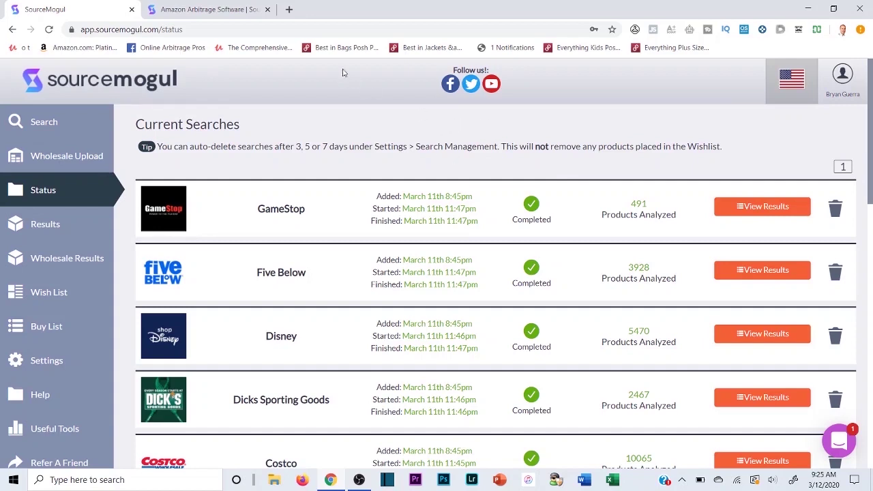
Open the slickdeals.net website in a new browser tab
click(288, 9)
text(slc)
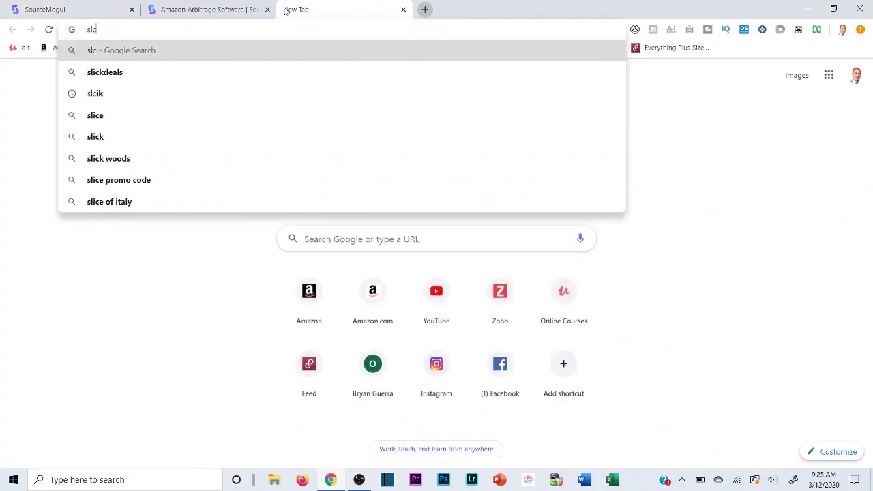
key(BackSpace)
text(ick)
key(Return)
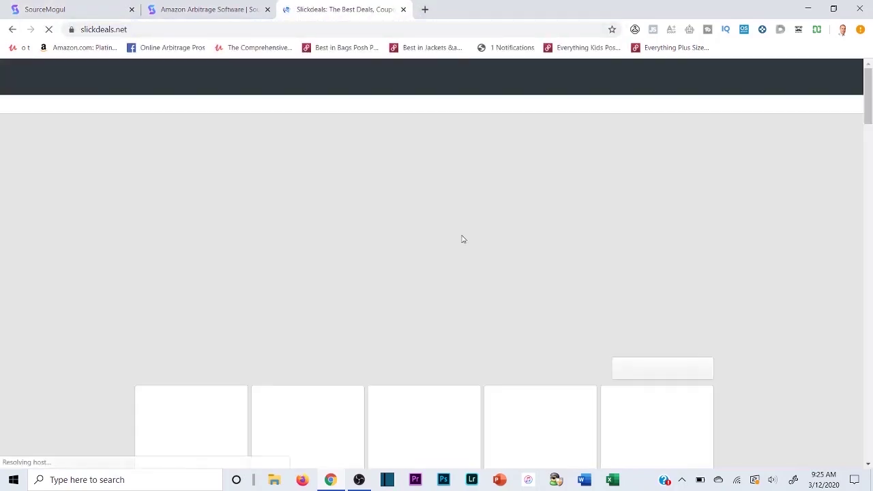
click(45, 9)
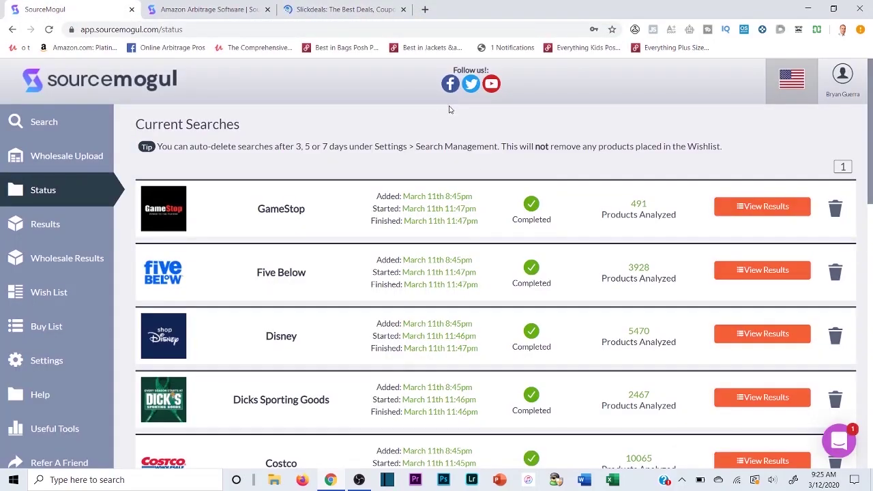
click(350, 7)
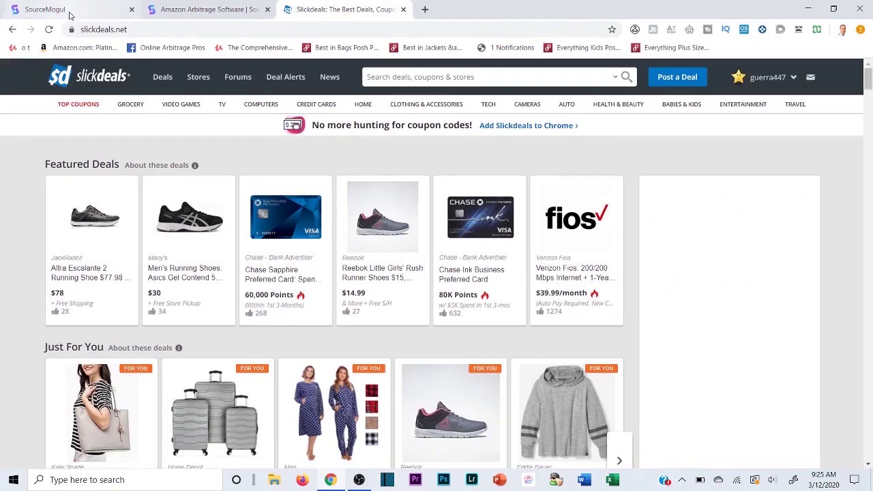
click(45, 9)
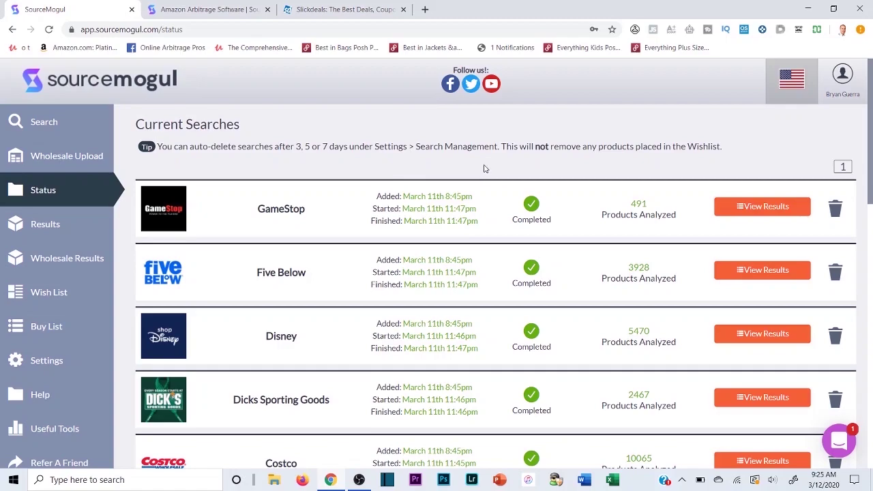
click(345, 9)
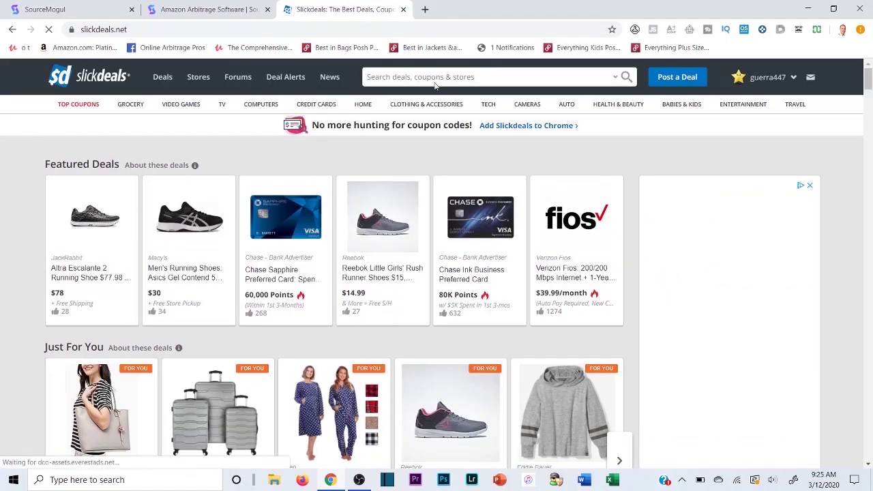
Look through the Just For You and Frontpage Slickdeals offers on the Slickdeals home page
scroll(482, 165, down, 5)
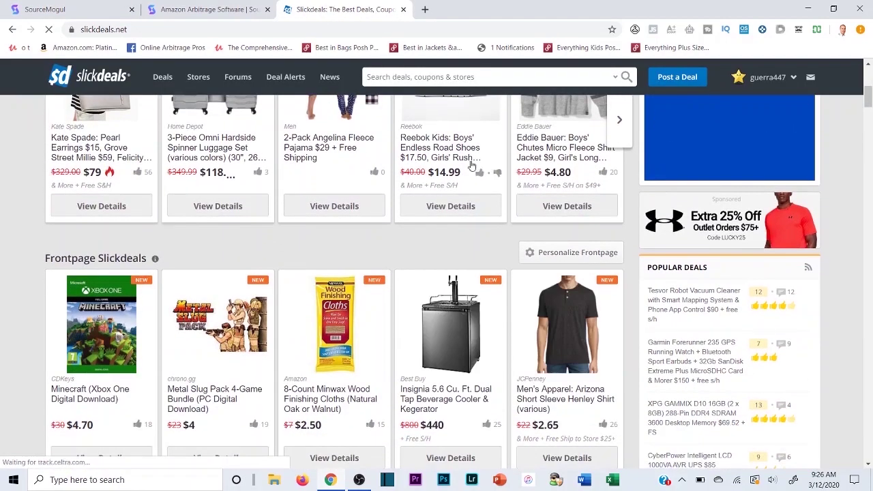
scroll(530, 274, up, 1)
scroll(530, 275, up, 1)
scroll(436, 205, down, 4)
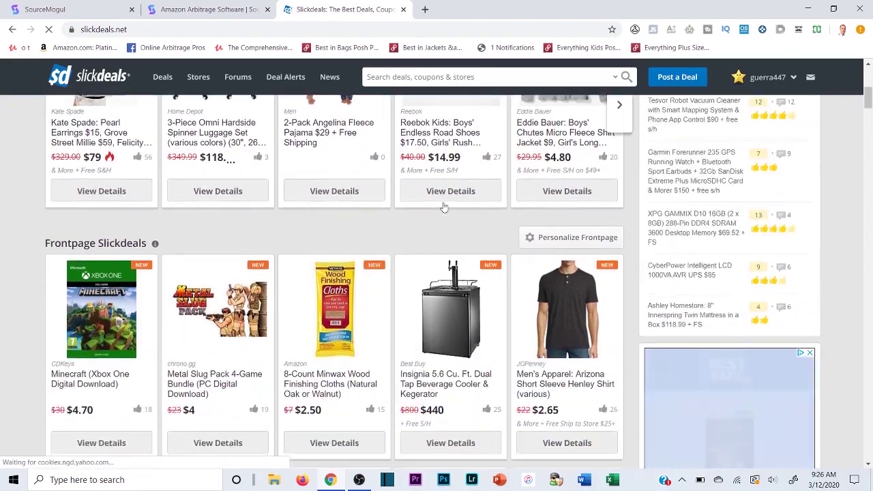
scroll(392, 217, down, 1)
scroll(376, 214, up, 3)
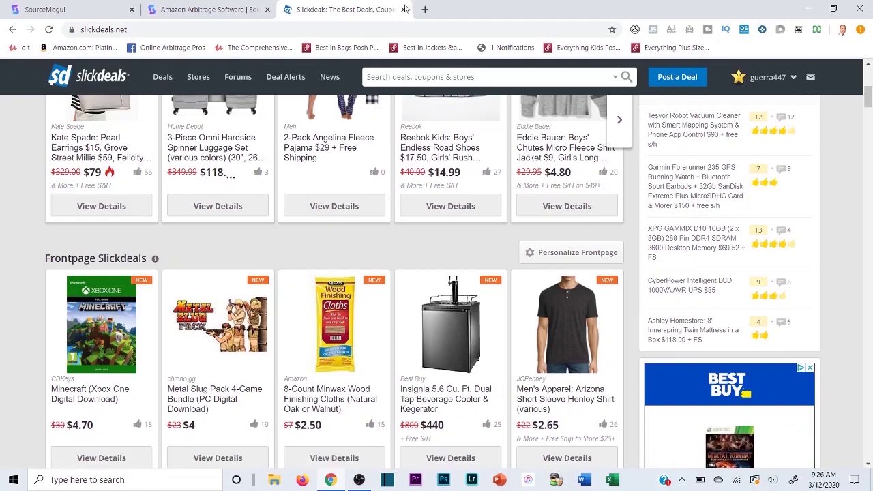
scroll(402, 232, up, 3)
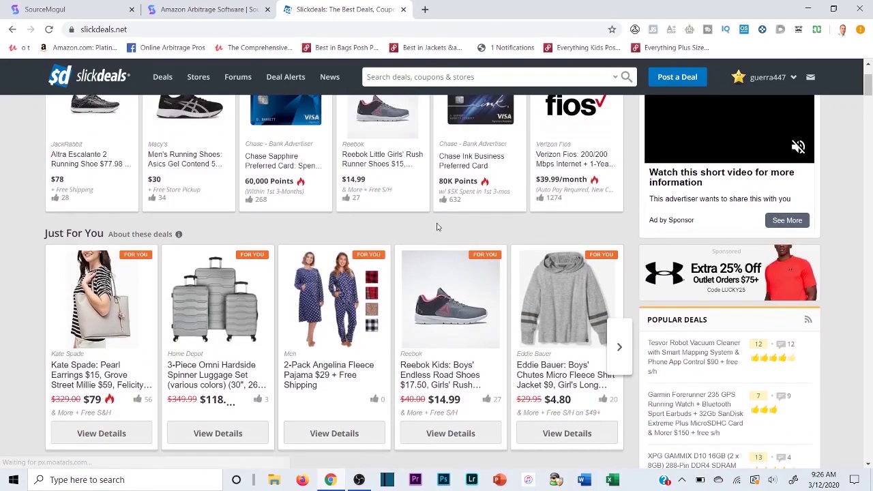
scroll(402, 235, down, 5)
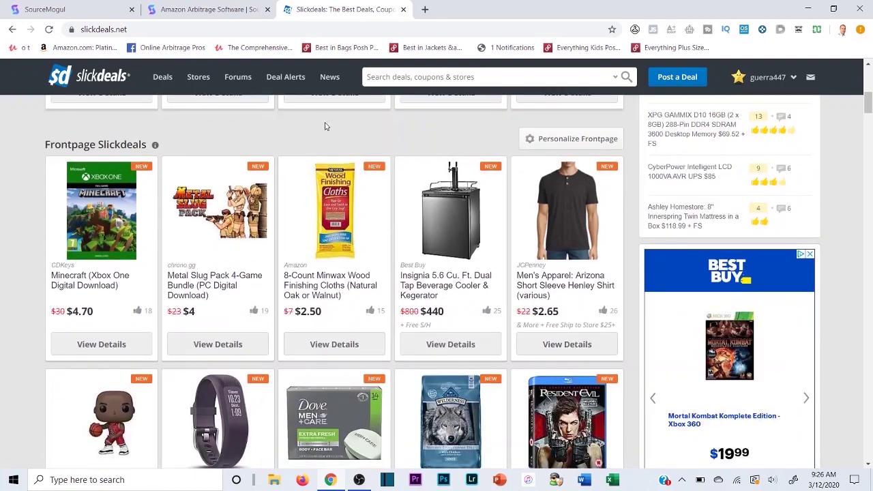
Close the Slickdeals page and review the stores listed under Current Searches in SourceMogul
click(403, 10)
click(43, 8)
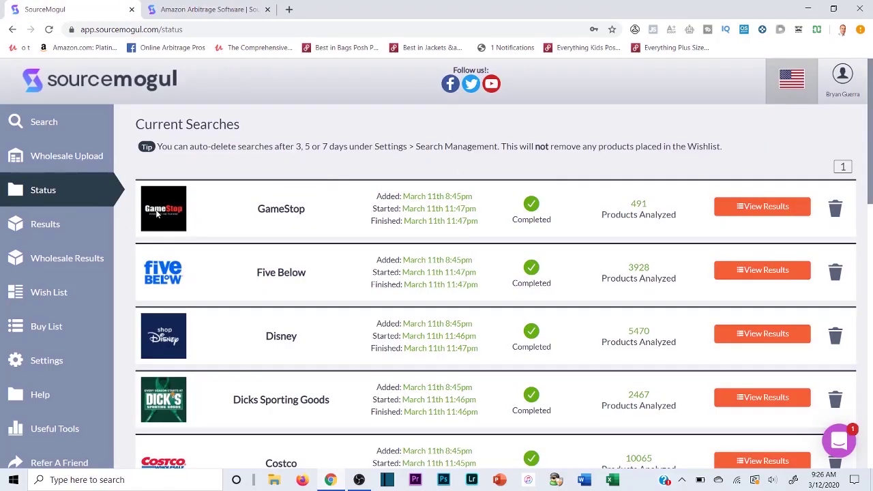
scroll(164, 277, down, 3)
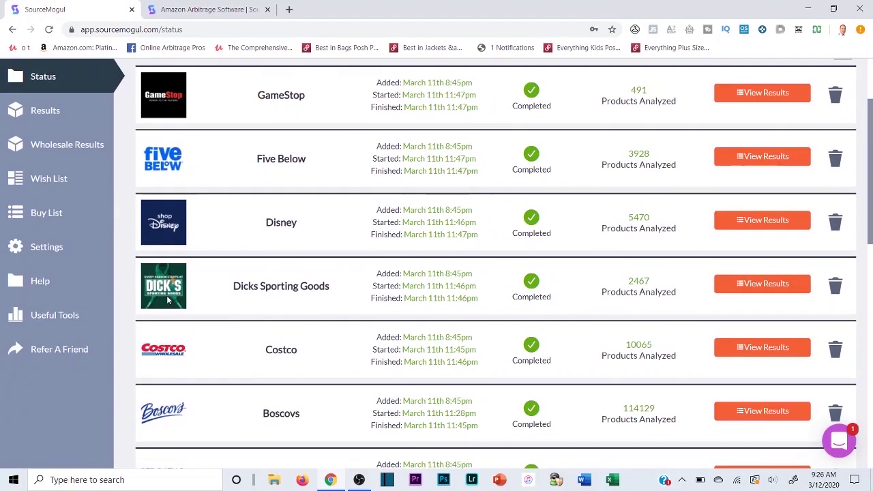
scroll(201, 292, down, 3)
scroll(227, 300, down, 3)
scroll(226, 248, up, 8)
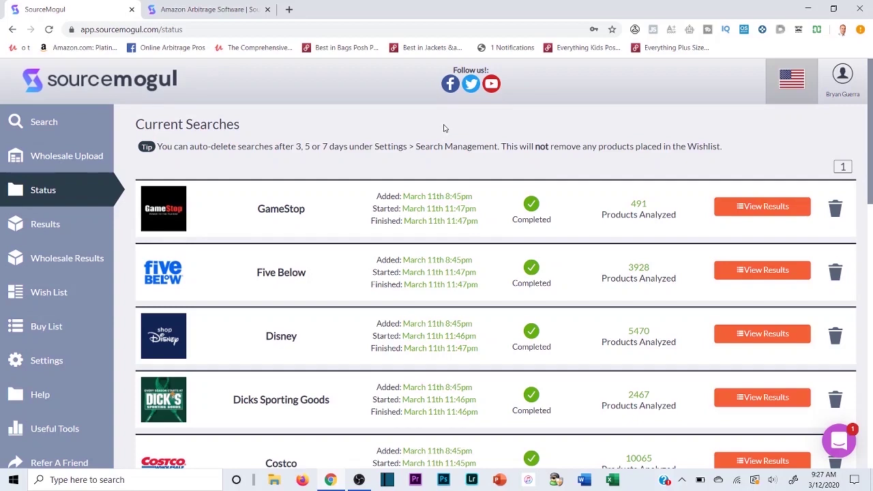
Close the public SourceMogul website and open the search by supplier in the SourceMogul app
click(202, 9)
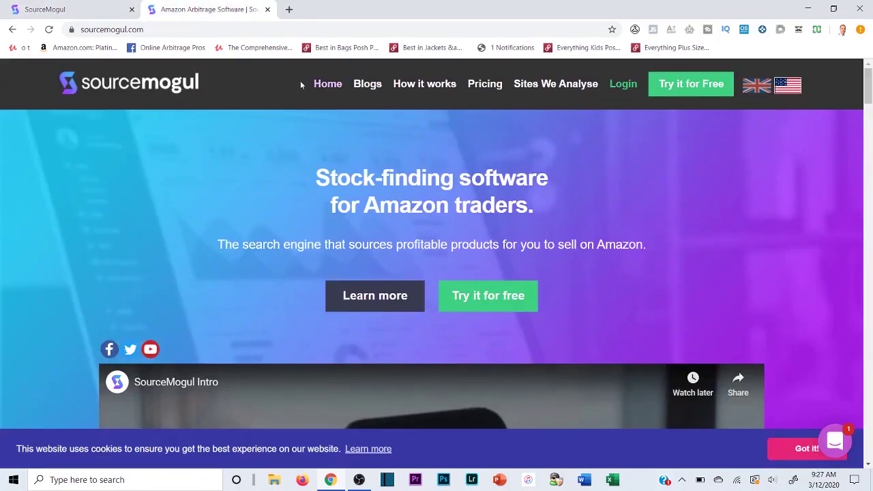
click(268, 10)
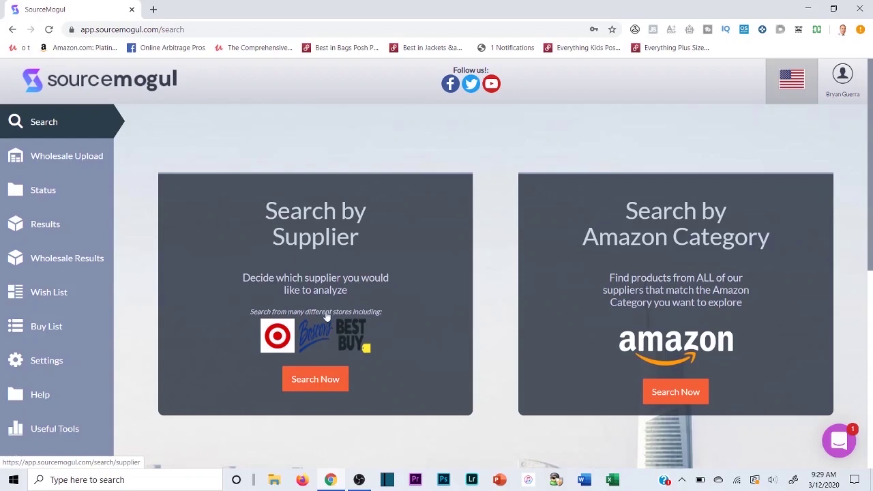
click(317, 382)
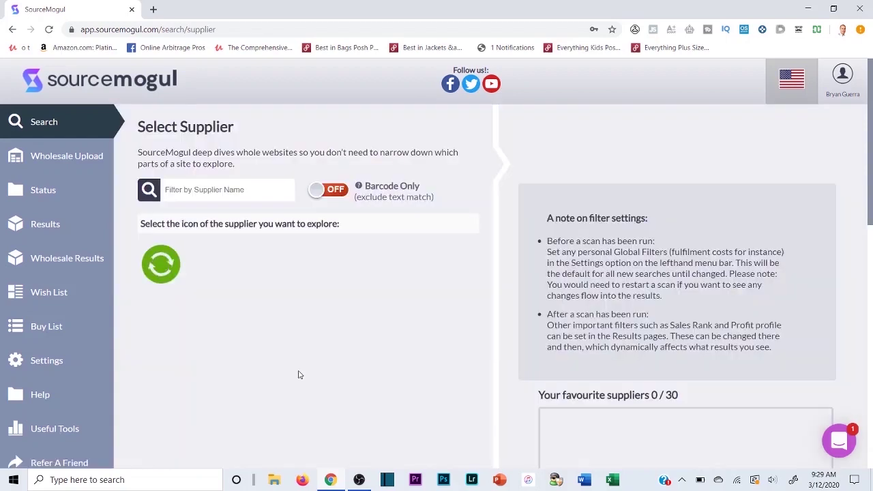
Examine the suppliers starting with A to C and their numbers of products to scan, including Barnes & Noble, Belk and Bestbuy
scroll(396, 317, down, 2)
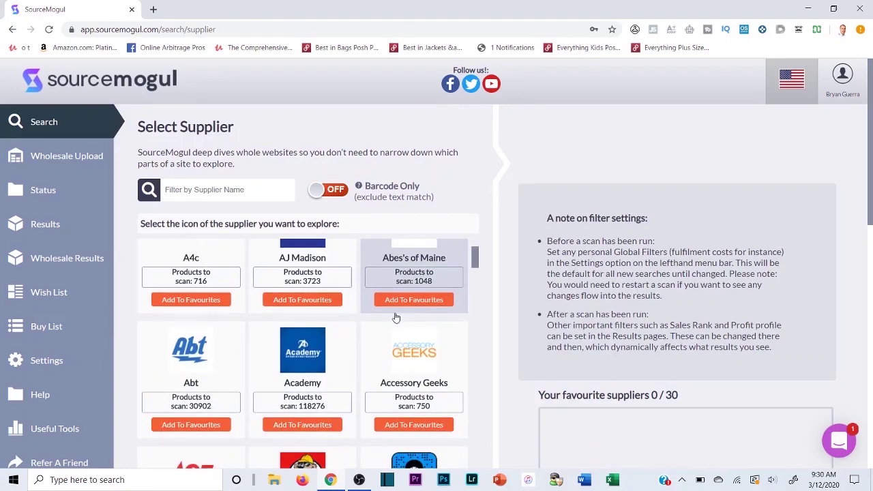
scroll(396, 317, down, 20)
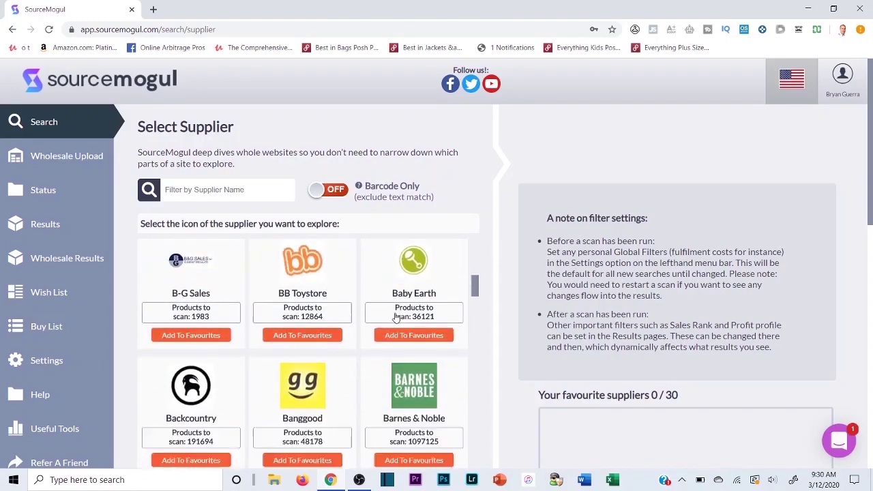
scroll(395, 317, down, 10)
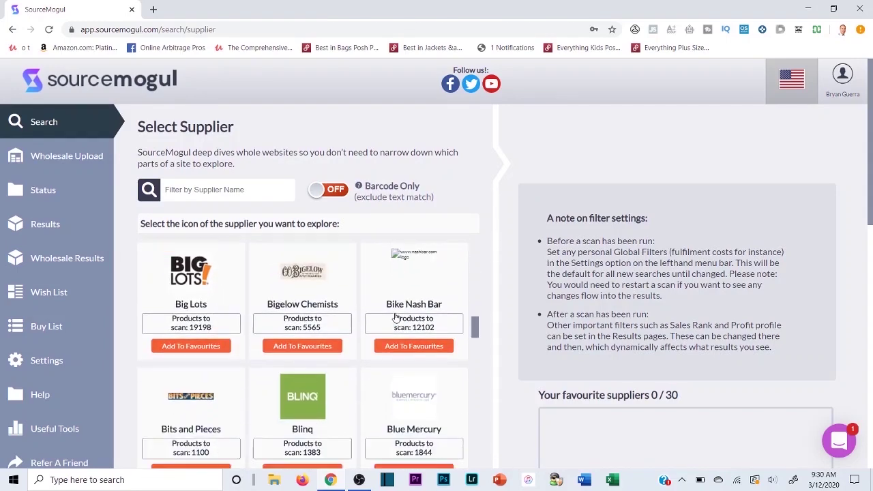
scroll(411, 294, up, 2)
scroll(411, 294, up, 8)
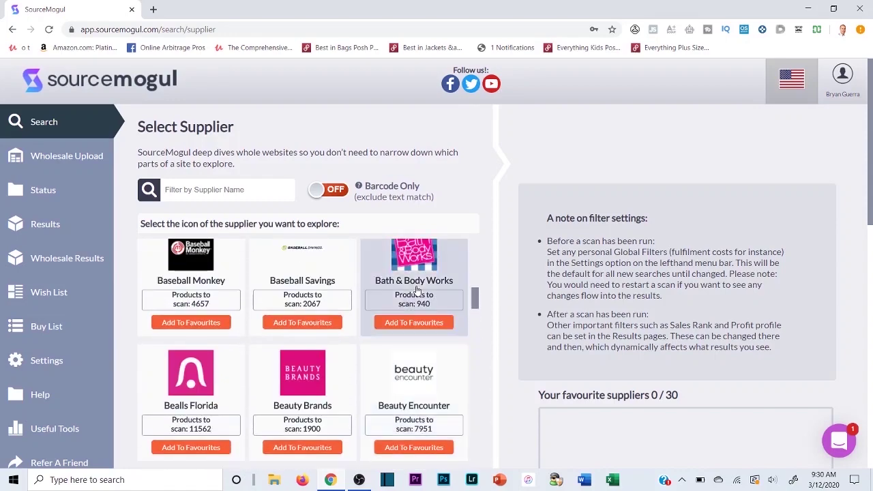
scroll(417, 292, up, 3)
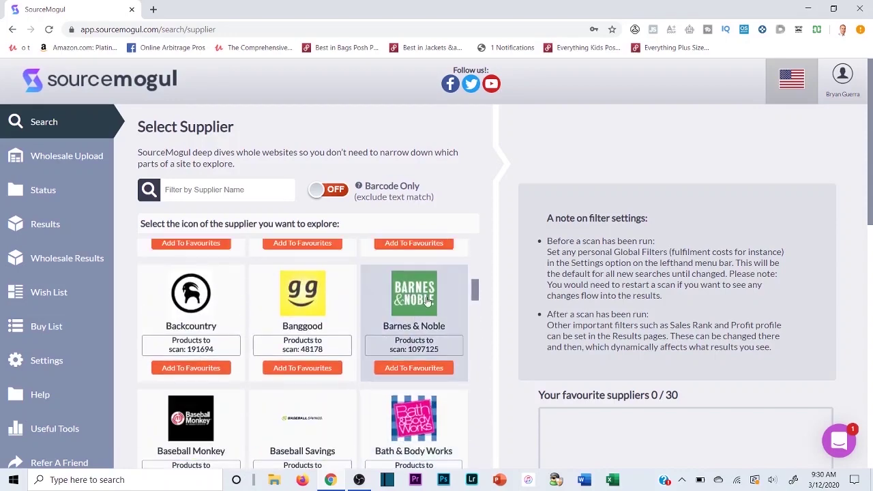
scroll(423, 289, down, 1)
scroll(423, 290, down, 5)
scroll(419, 328, up, 7)
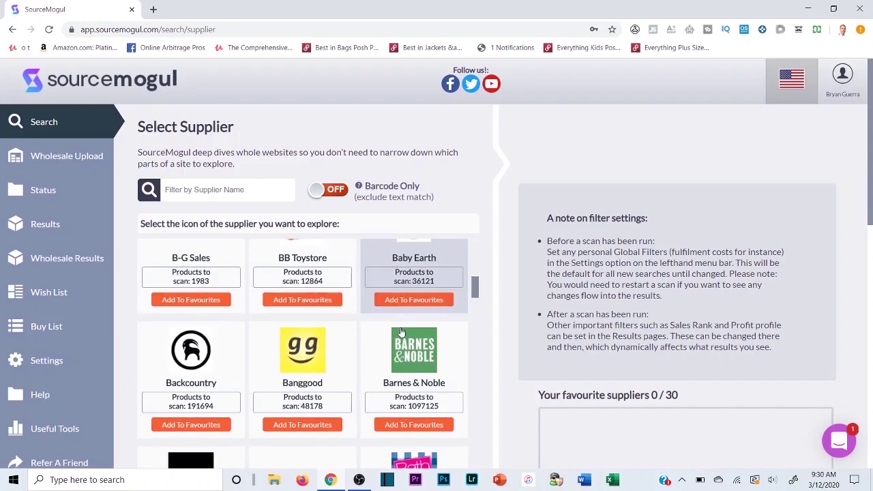
scroll(417, 359, down, 10)
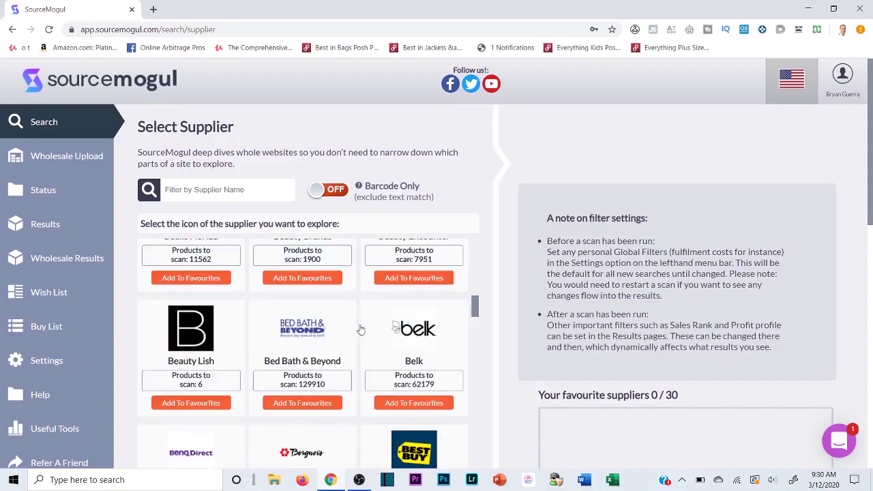
scroll(353, 329, down, 6)
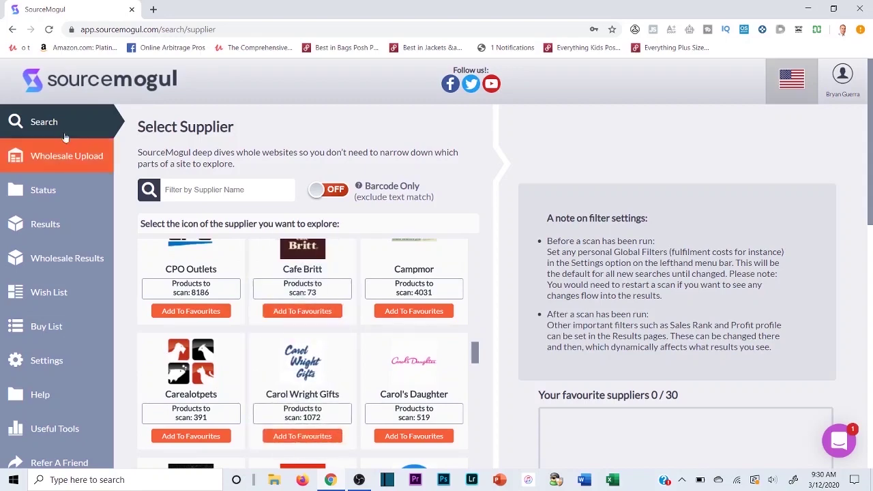
scroll(224, 358, up, 5)
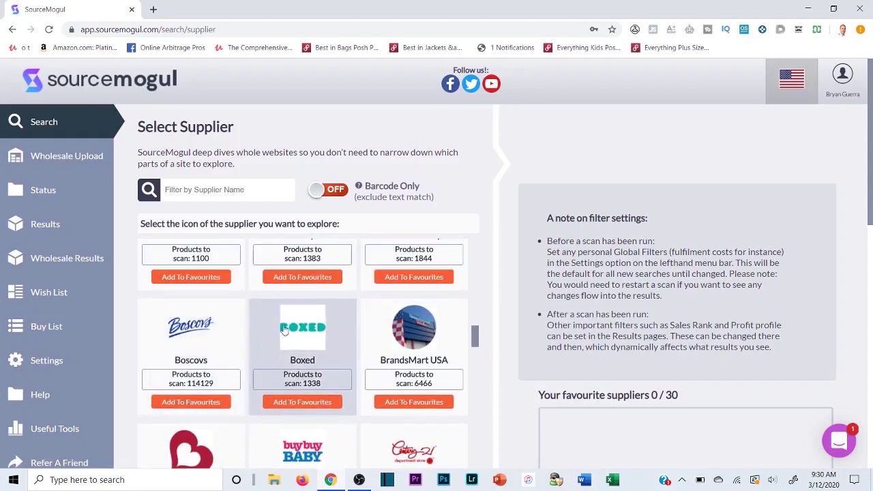
scroll(267, 302, up, 2)
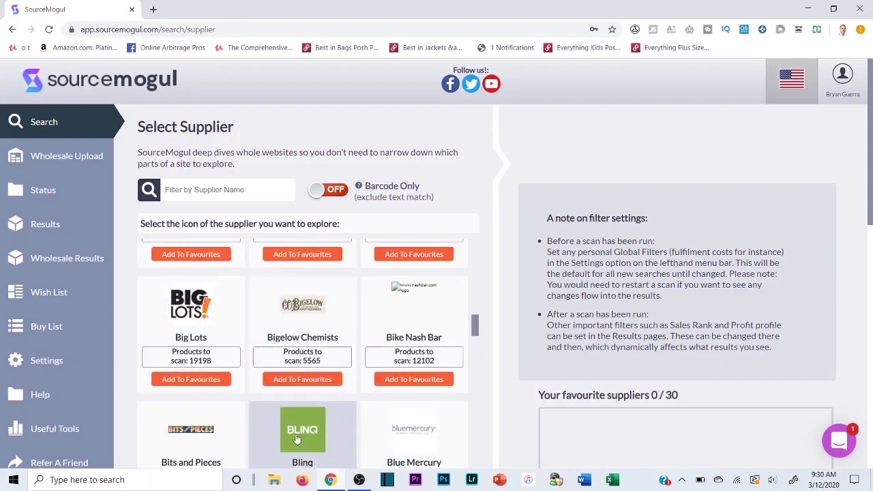
scroll(380, 325, up, 1)
scroll(380, 325, up, 4)
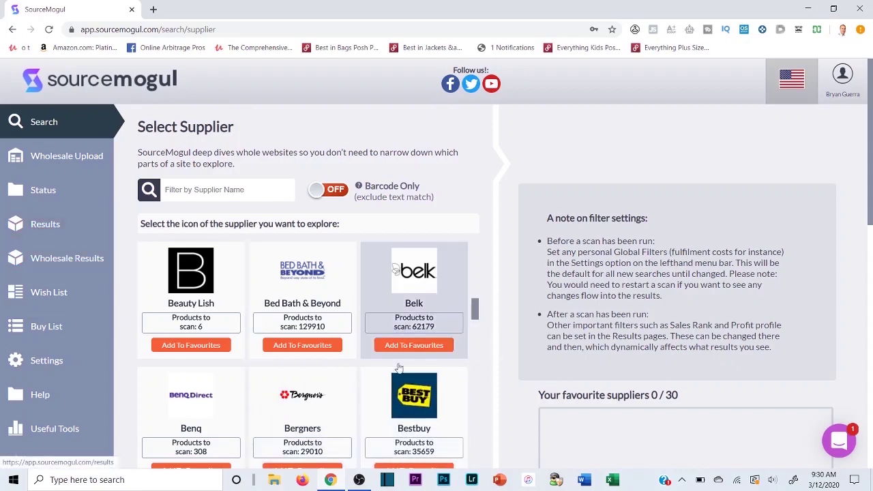
mouse_move(413, 388)
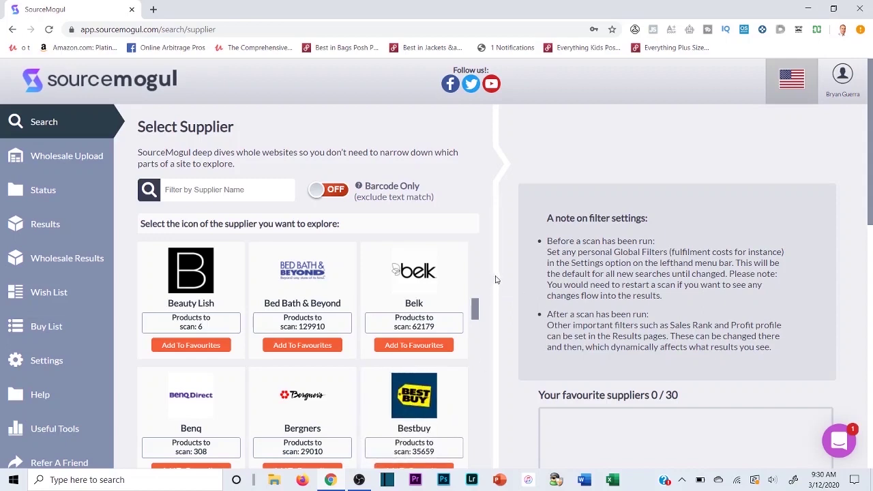
Examine the supplier list from Belk onward to the stores starting with F, such as Five Below and Fleet Farm
mouse_move(407, 273)
scroll(402, 177, down, 4)
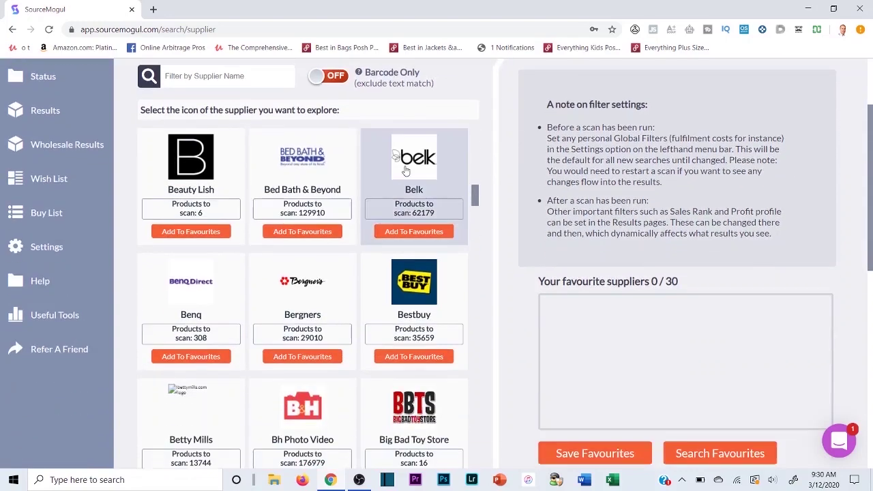
scroll(368, 279, up, 2)
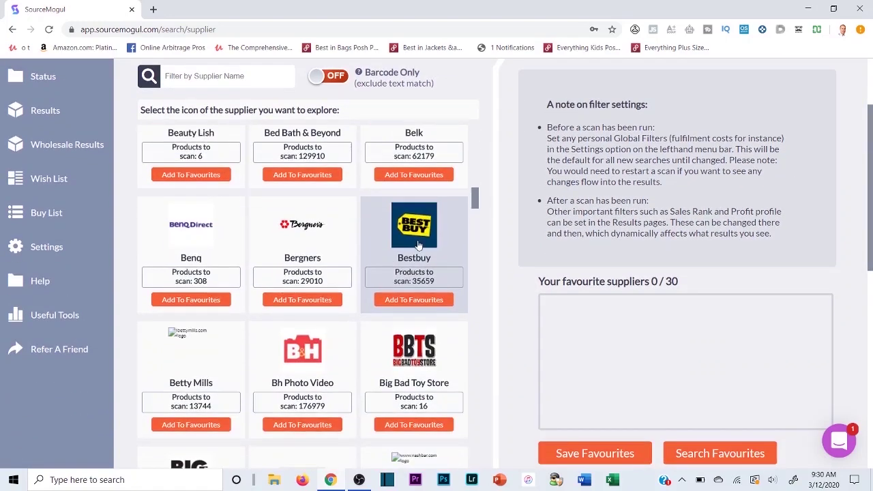
scroll(335, 263, down, 3)
scroll(321, 285, down, 10)
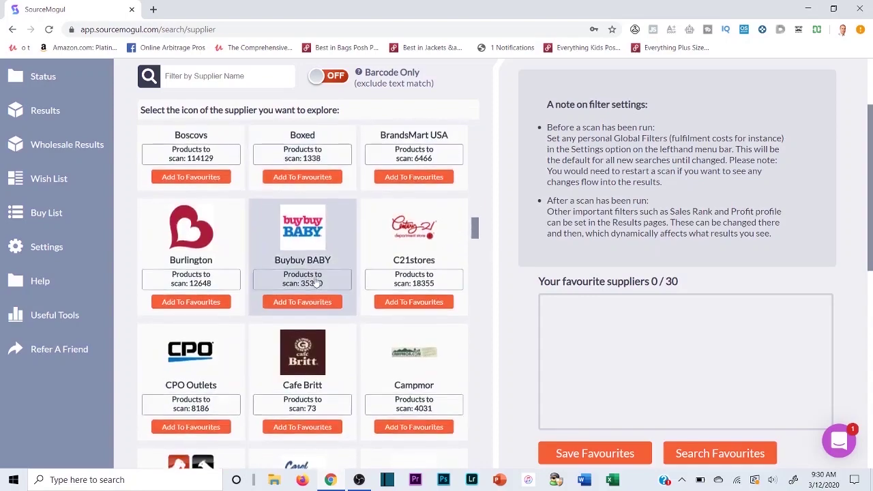
scroll(327, 292, down, 10)
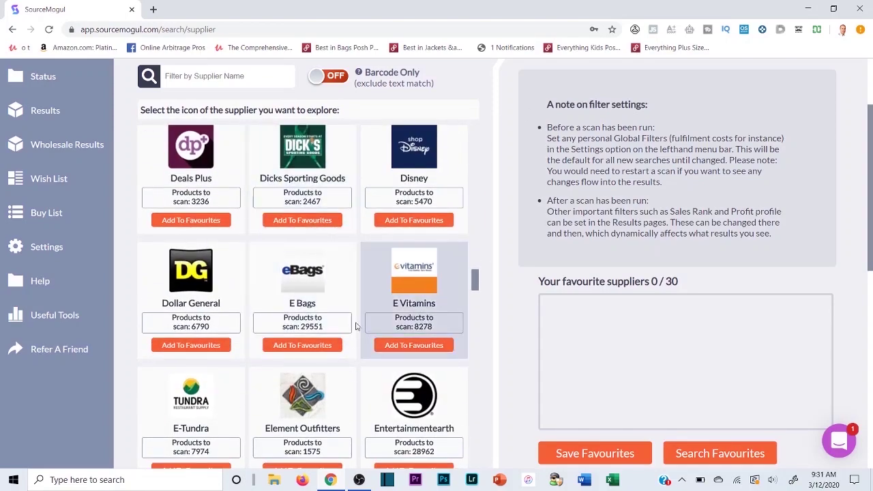
scroll(368, 280, down, 3)
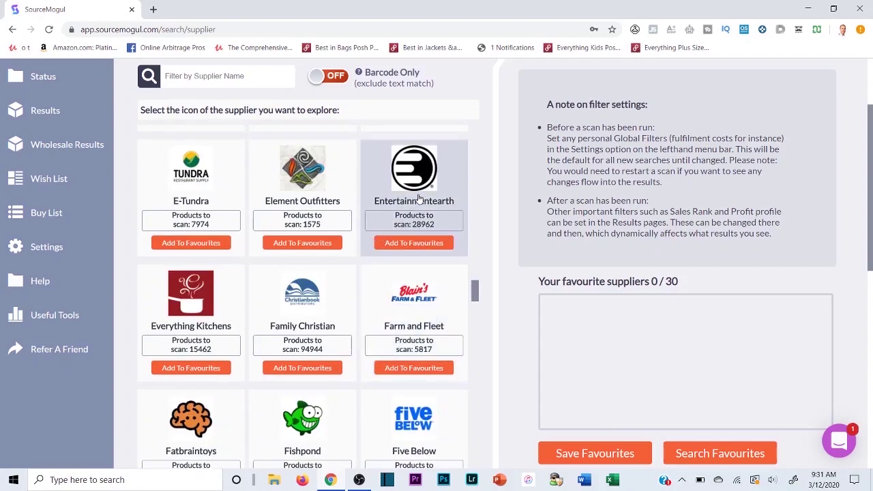
scroll(411, 259, down, 3)
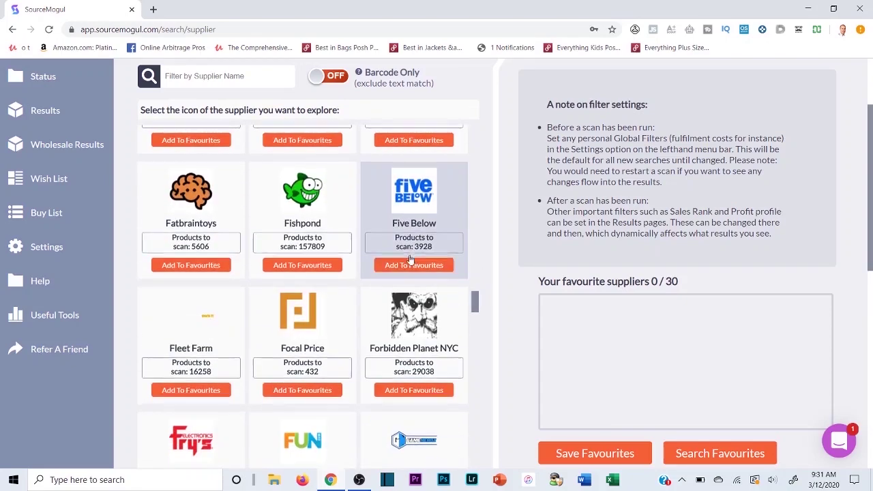
Select Home Depot as the supplier to search
scroll(411, 260, down, 8)
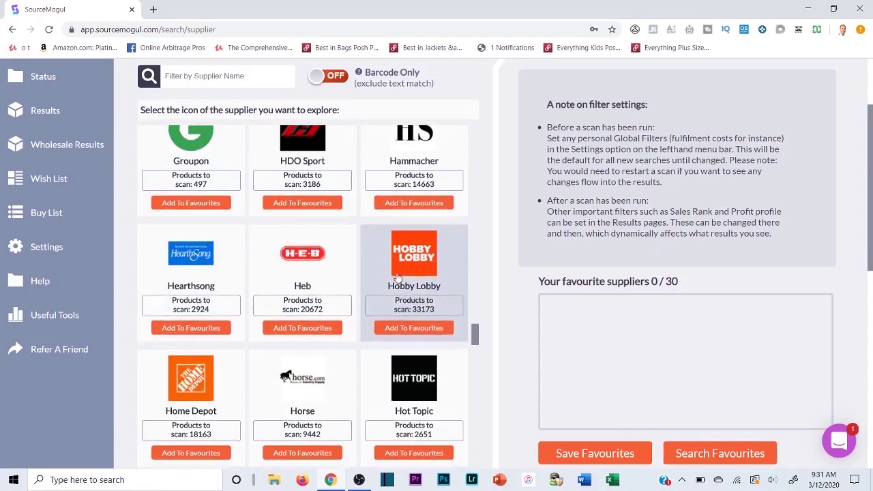
scroll(399, 276, down, 4)
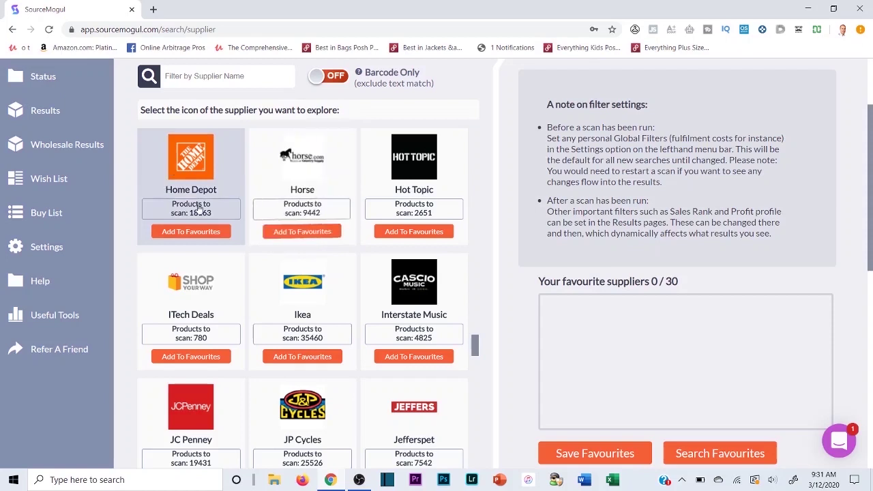
click(197, 152)
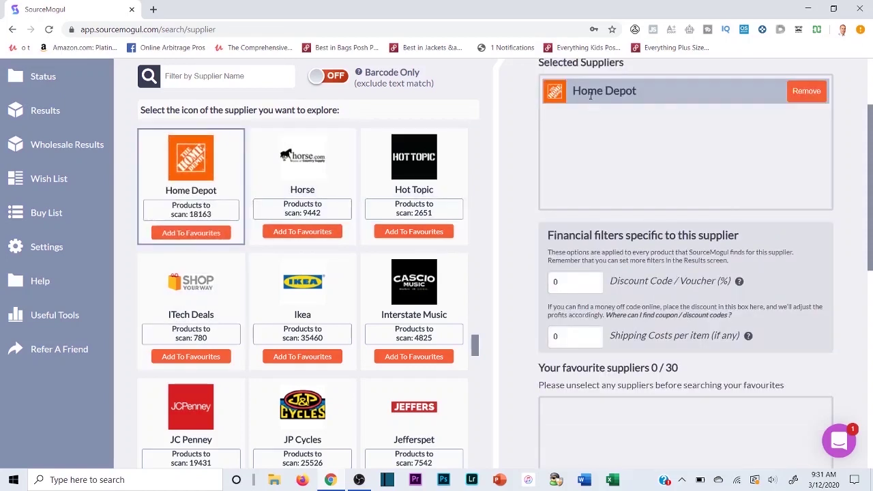
click(419, 169)
scroll(750, 239, up, 2)
scroll(643, 232, down, 2)
Clear the Discount Code / Voucher percentage in Home Depot's financial filters
click(573, 274)
click(581, 336)
click(576, 286)
key(BackSpace)
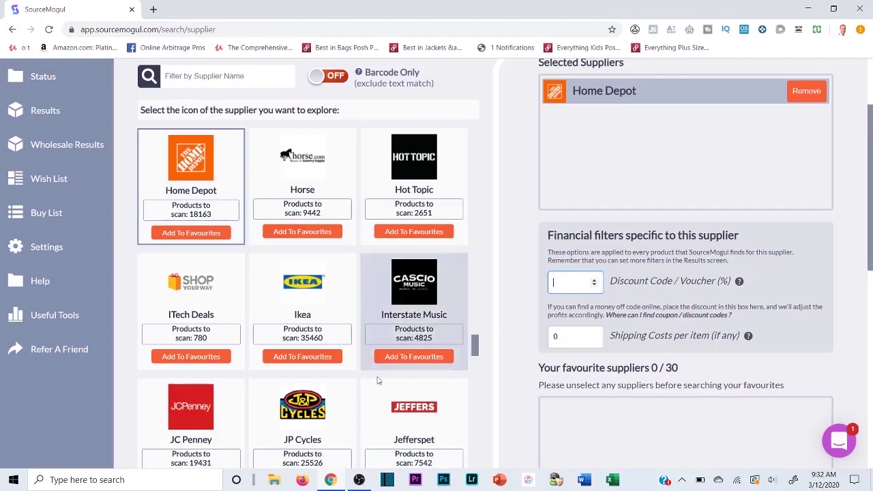
Examine the remaining suppliers through W, such as Walgreens, Walmart and Wayfair, and their numbers of products to scan
scroll(294, 314, up, 4)
scroll(351, 326, down, 15)
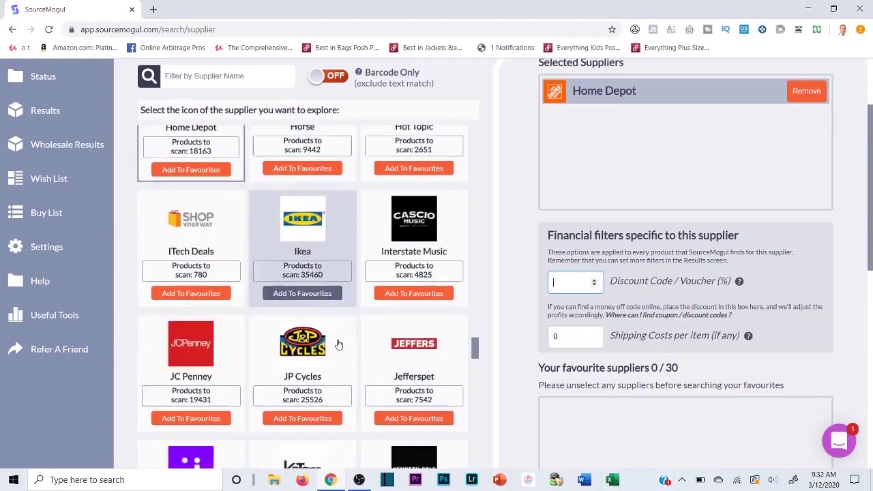
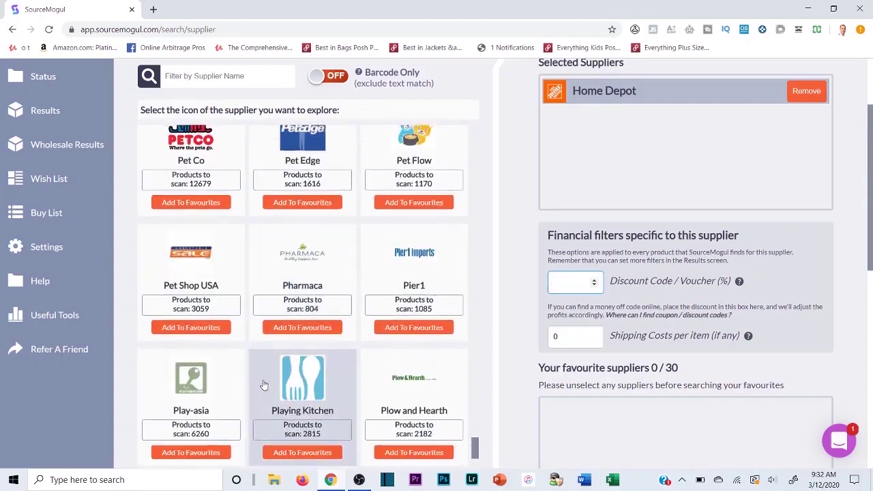
scroll(300, 368, down, 10)
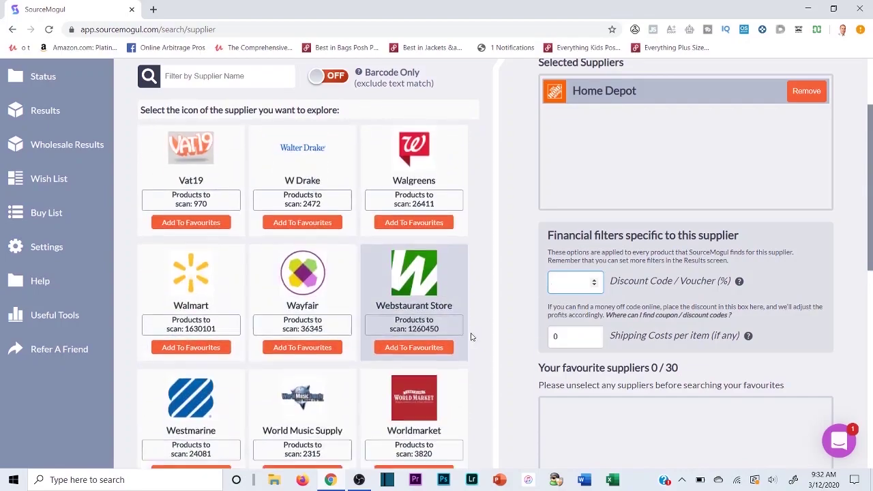
scroll(416, 282, up, 3)
scroll(416, 290, up, 20)
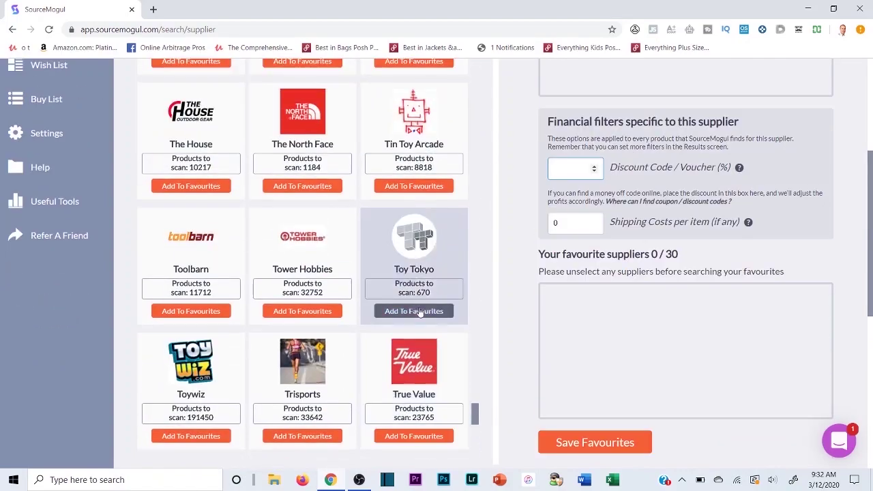
scroll(388, 308, up, 10)
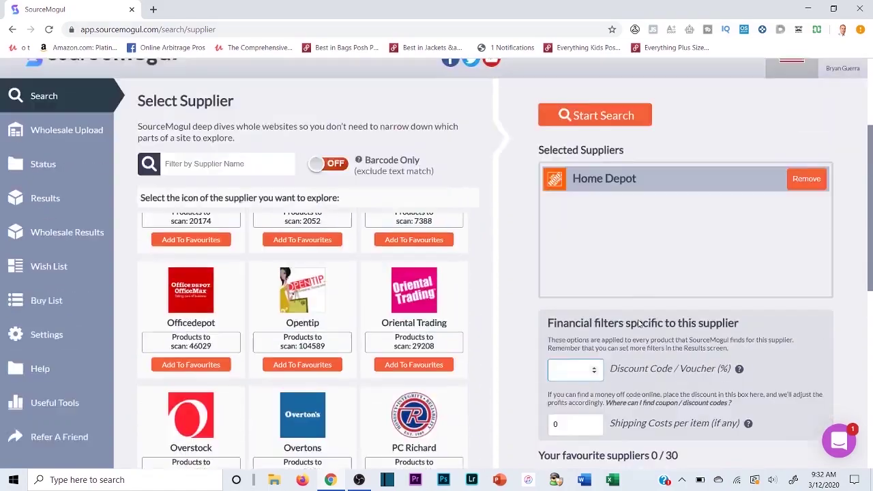
Start the Home Depot product search
scroll(635, 327, down, 2)
scroll(693, 167, up, 2)
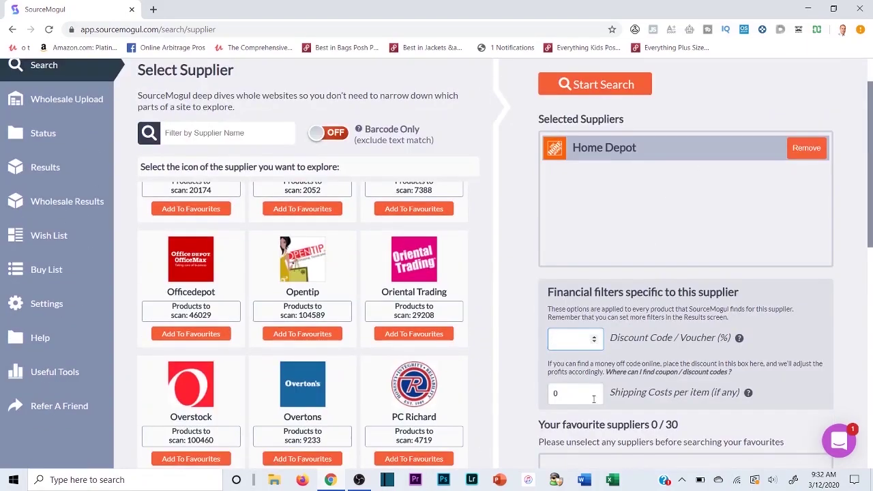
click(613, 318)
click(622, 84)
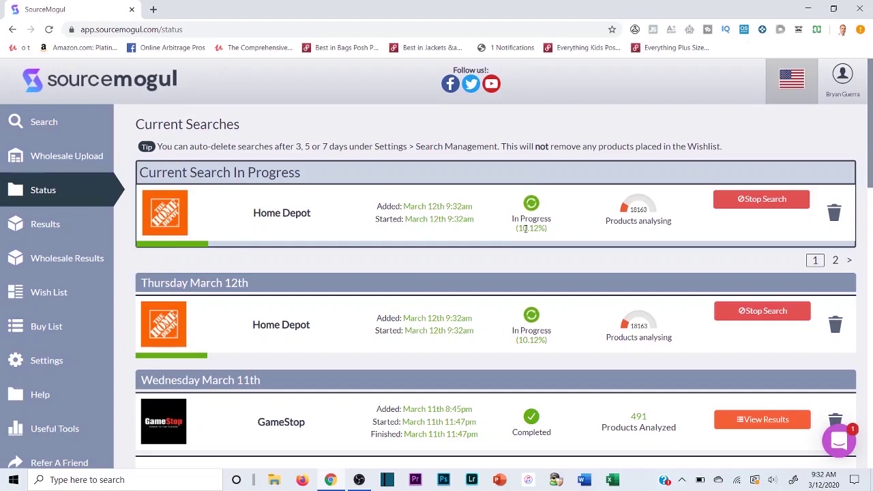
Open the results of the completed Barnes & Noble search from the list of current searches
scroll(478, 272, down, 2)
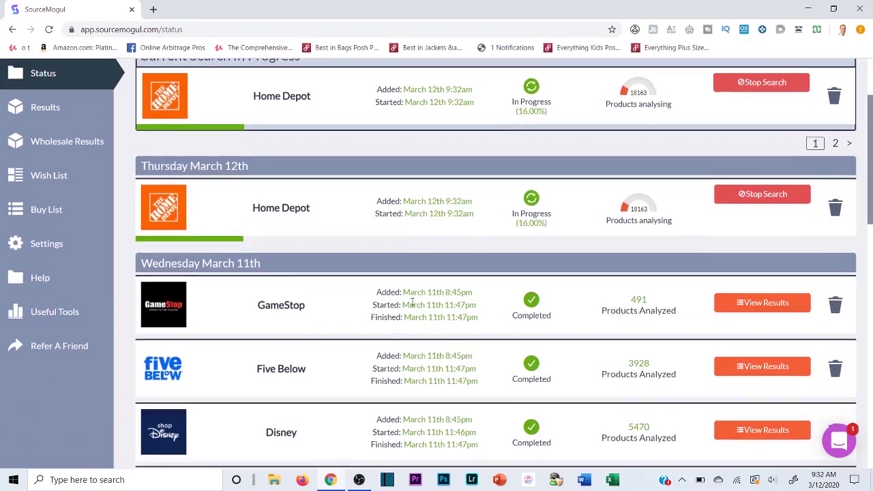
scroll(411, 302, down, 8)
scroll(477, 265, up, 1)
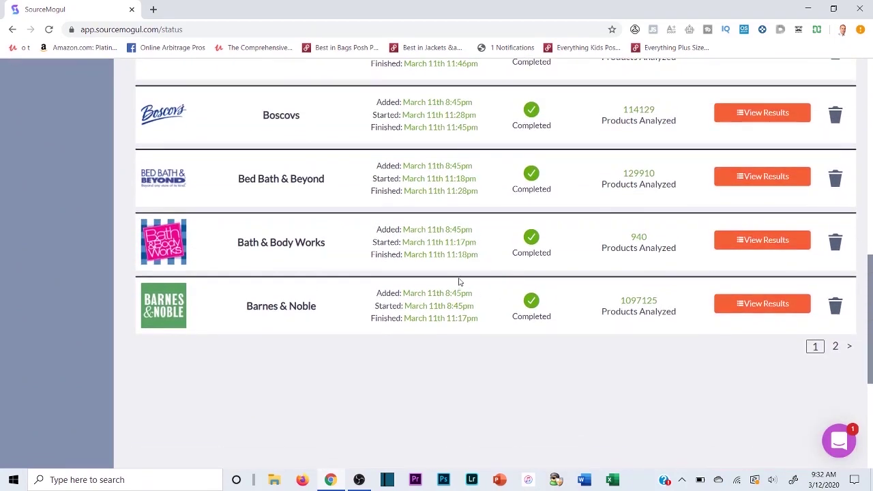
click(753, 304)
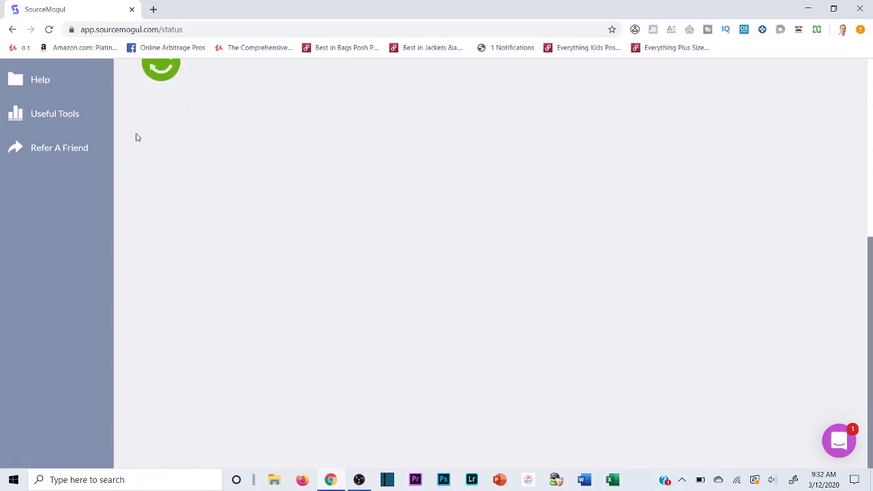
scroll(316, 120, up, 1)
scroll(409, 171, down, 6)
scroll(450, 180, up, 3)
scroll(464, 185, up, 4)
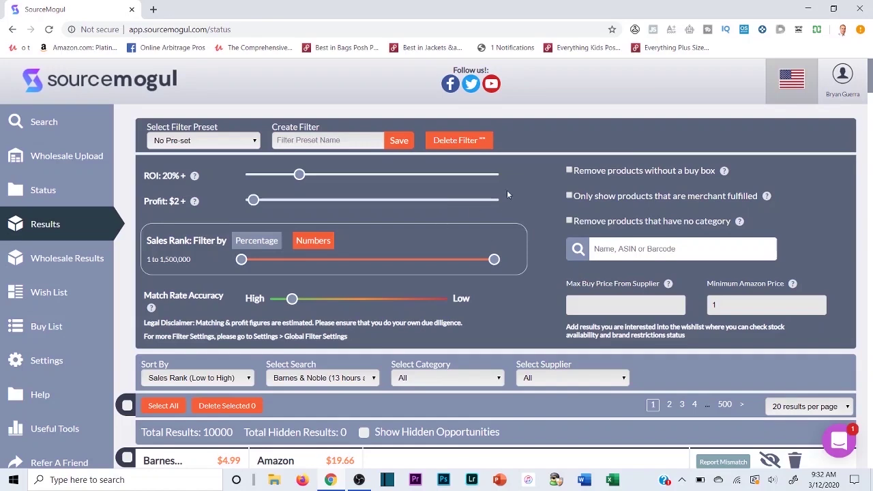
Check the total results of the Barnes & Noble search and skim the matched products
scroll(530, 180, down, 3)
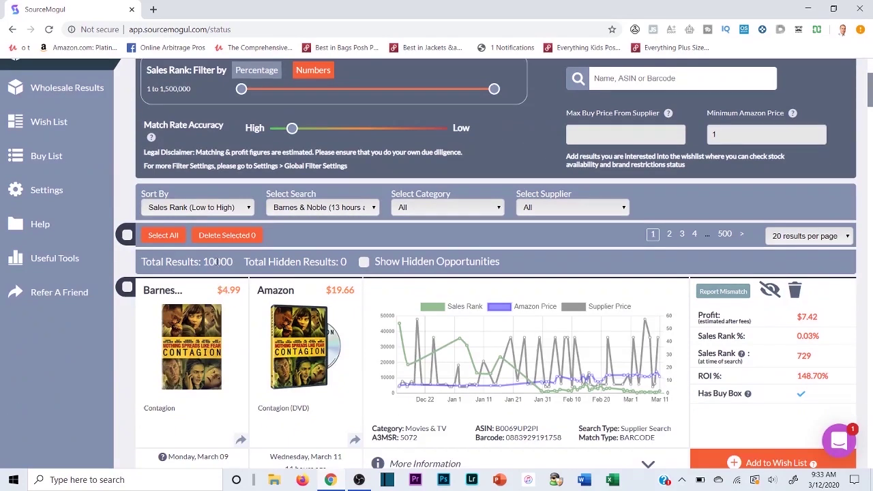
drag(205, 261, 239, 262)
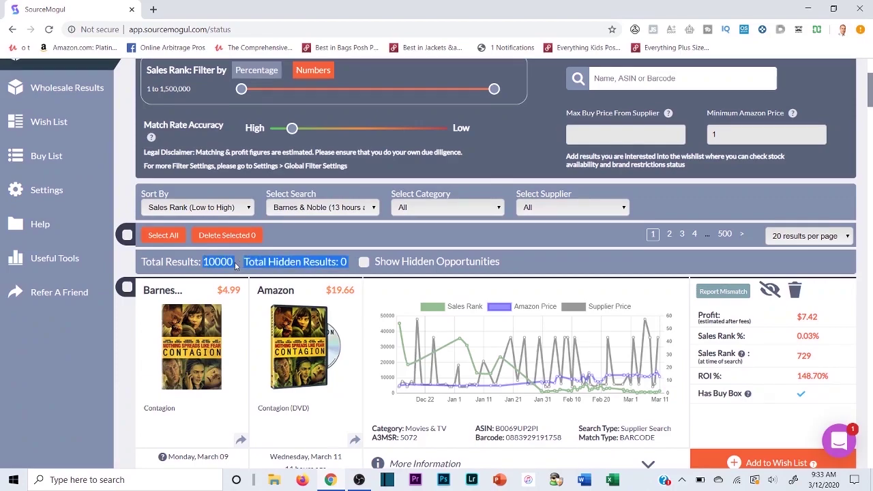
scroll(405, 369, down, 8)
scroll(346, 343, up, 10)
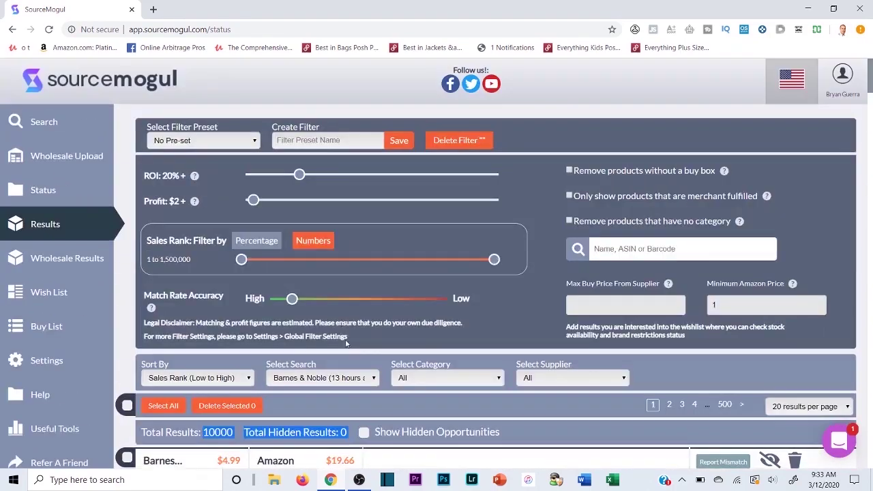
scroll(354, 319, down, 7)
scroll(397, 332, up, 8)
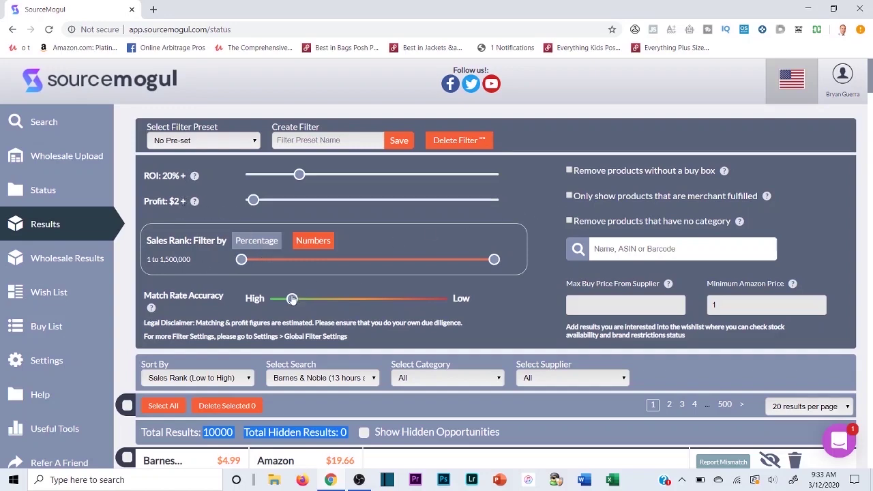
Set the match rate accuracy filter to its highest level for the Barnes & Noble results
drag(292, 299, 284, 300)
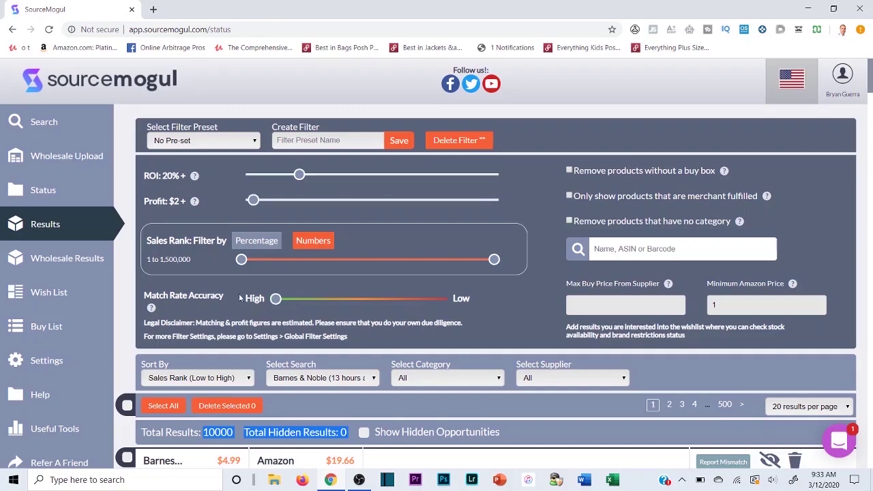
click(269, 281)
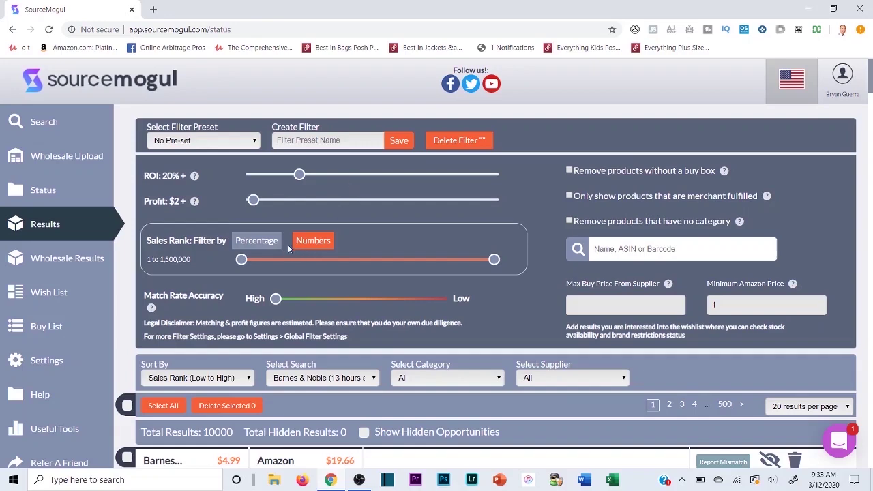
drag(241, 260, 241, 259)
mouse_move(276, 299)
mouse_down()
mouse_move(379, 302)
mouse_move(264, 298)
mouse_up()
scroll(256, 293, down, 3)
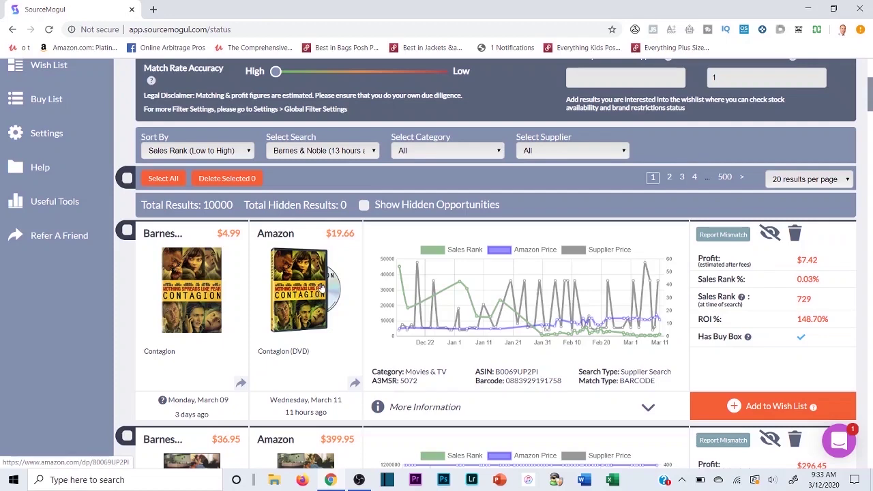
scroll(321, 284, up, 2)
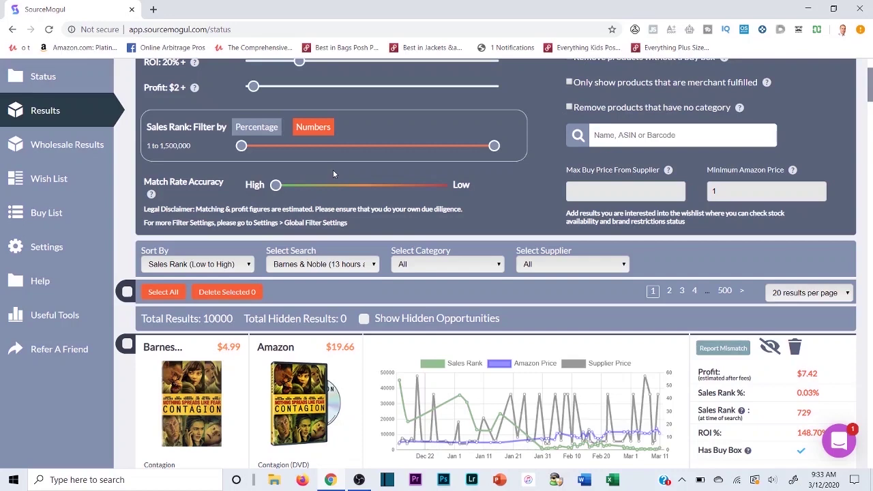
mouse_move(276, 185)
mouse_down()
mouse_move(464, 187)
mouse_move(270, 184)
mouse_up()
scroll(366, 167, down, 2)
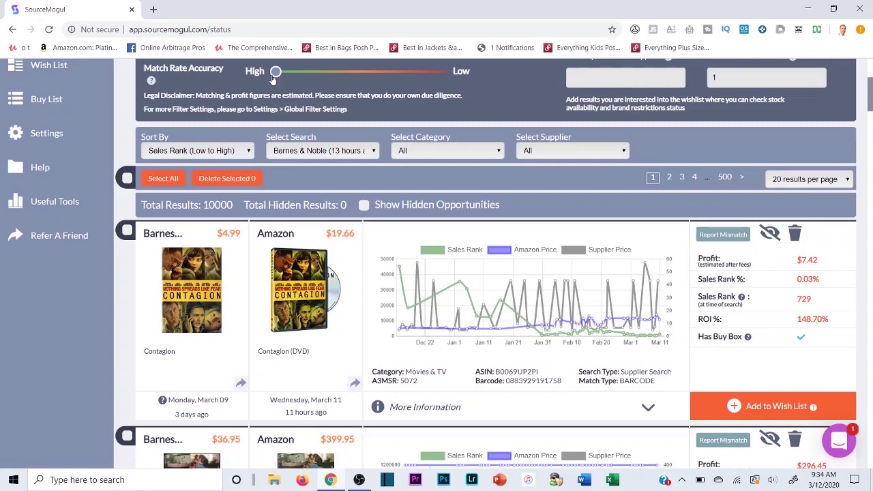
scroll(259, 232, up, 2)
scroll(228, 271, down, 2)
Filter out products without a buy box and require ROI of 30%+, profit of $7+ and a sales rank of 1 to 100,000
scroll(211, 273, up, 3)
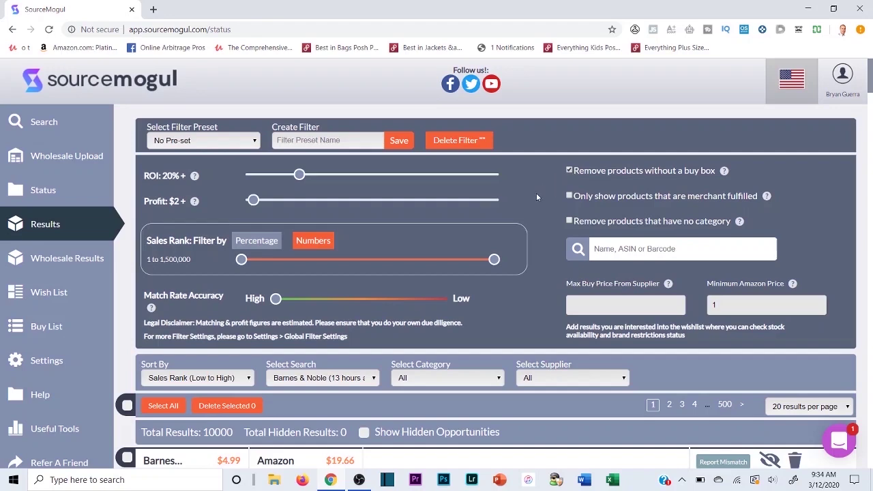
drag(298, 179, 325, 179)
mouse_move(253, 200)
mouse_down()
mouse_move(285, 201)
mouse_move(266, 202)
mouse_up()
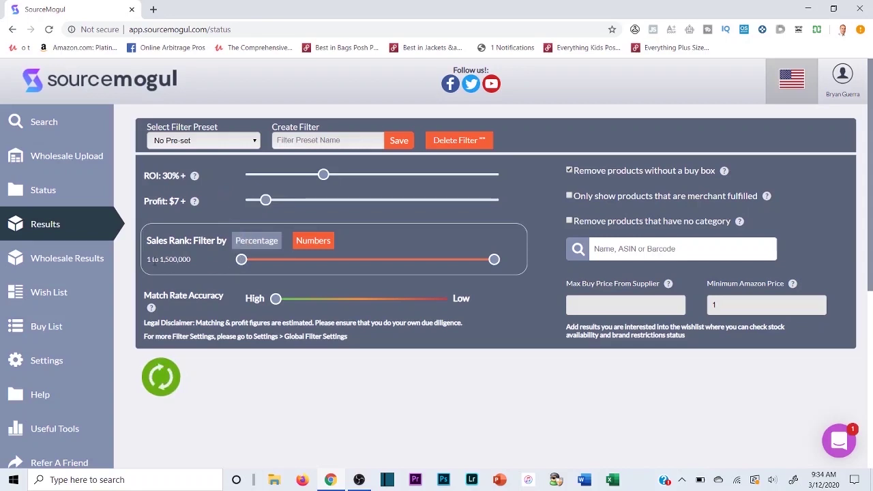
drag(494, 260, 448, 267)
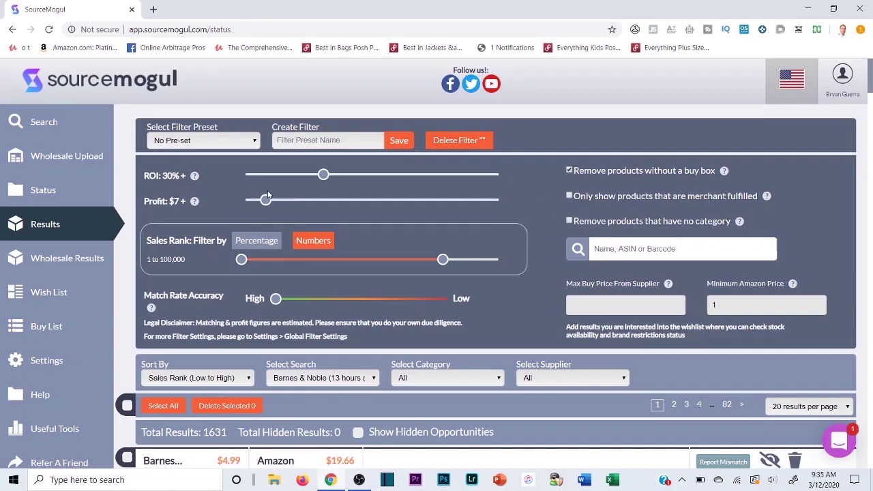
Check the total number of Barnes & Noble results left by the new filters
scroll(268, 196, down, 3)
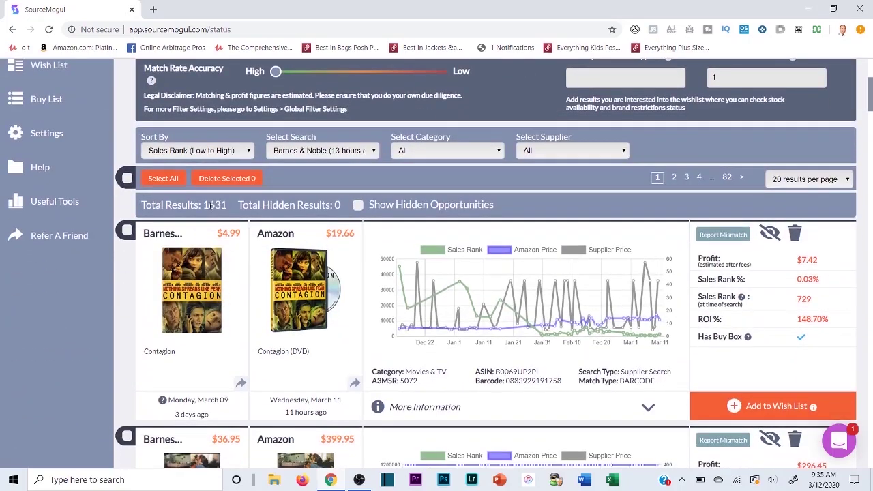
drag(227, 204, 232, 207)
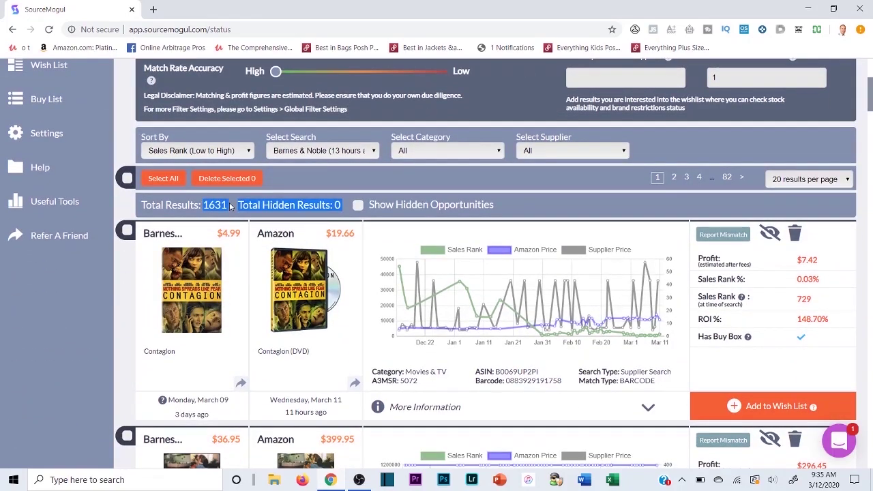
click(232, 208)
scroll(237, 249, down, 1)
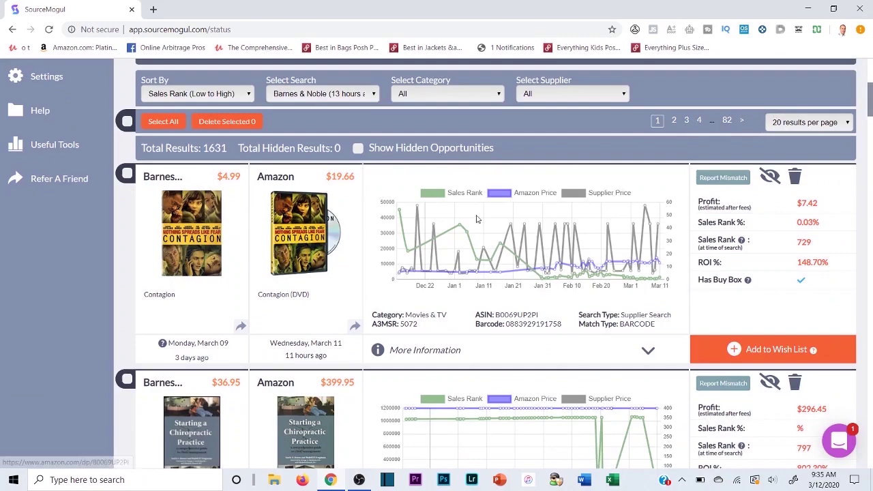
scroll(355, 188, up, 4)
scroll(355, 188, up, 1)
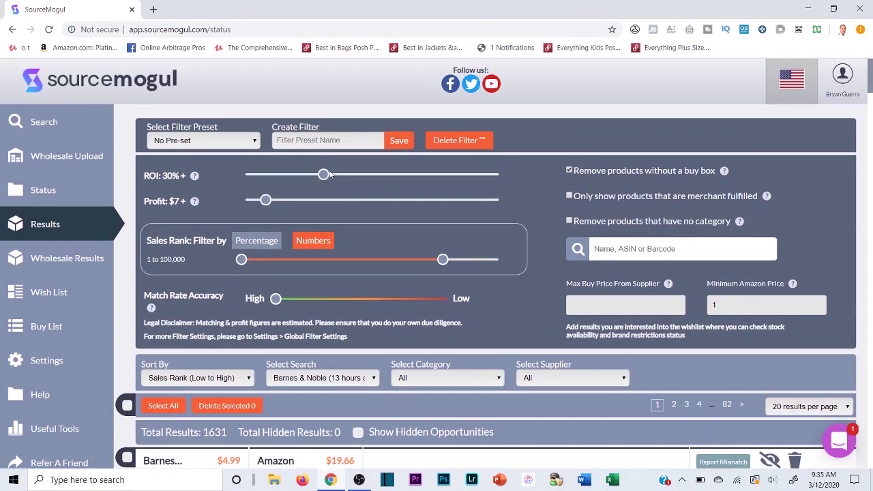
Review the filter settings and highlight the estimated profit of the first result, the Contagion DVD
scroll(217, 369, down, 1)
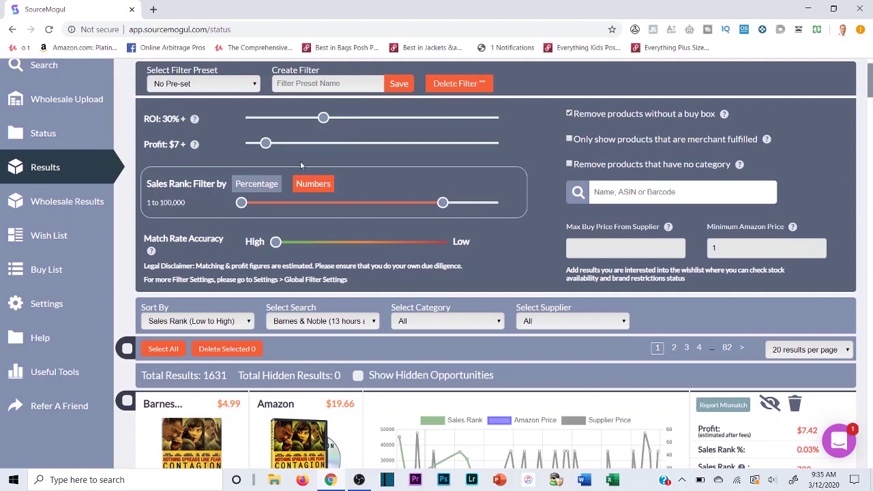
scroll(300, 161, down, 1)
scroll(553, 130, up, 2)
scroll(525, 163, down, 1)
scroll(521, 174, down, 2)
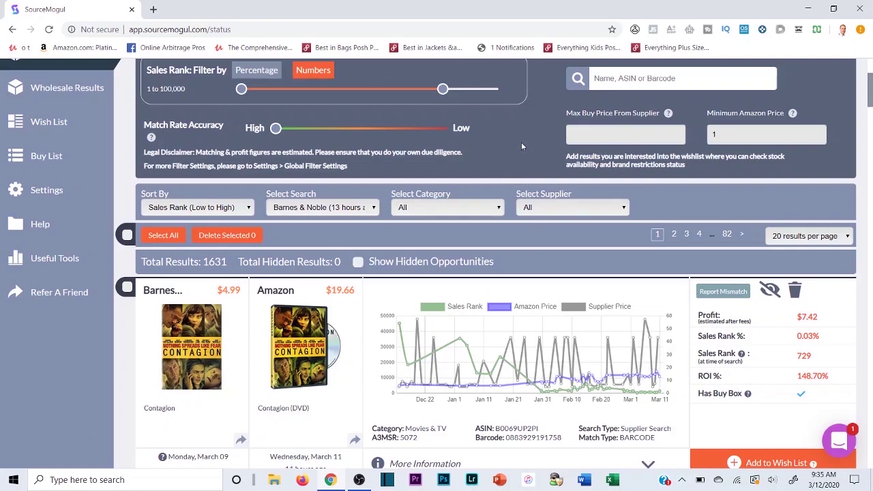
scroll(521, 142, down, 2)
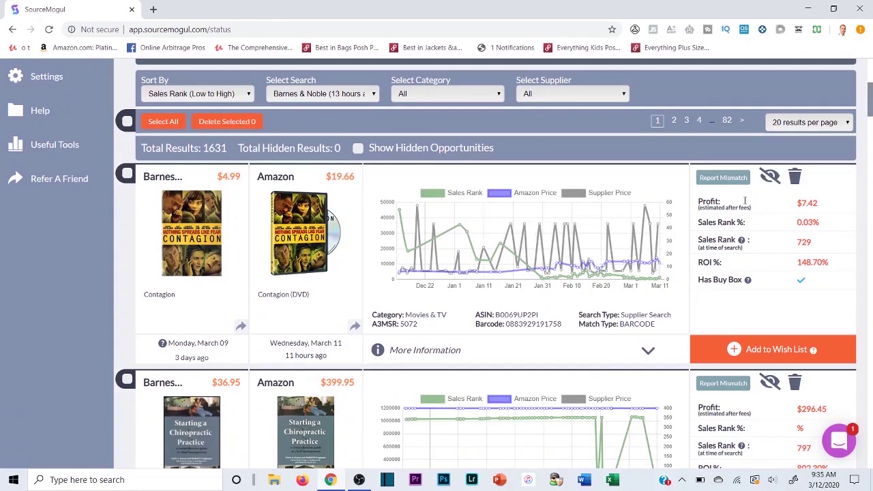
drag(699, 201, 825, 202)
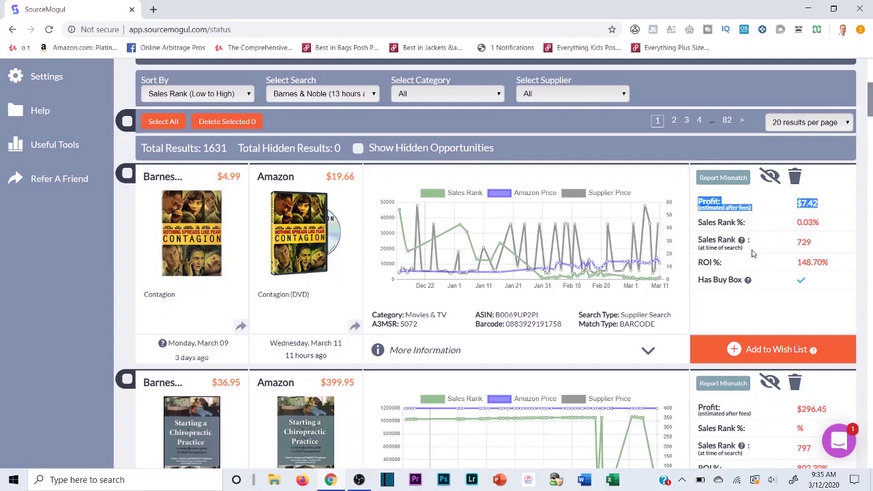
Check the sales rank and ROI of the Contagion DVD result
drag(778, 245, 835, 264)
click(821, 244)
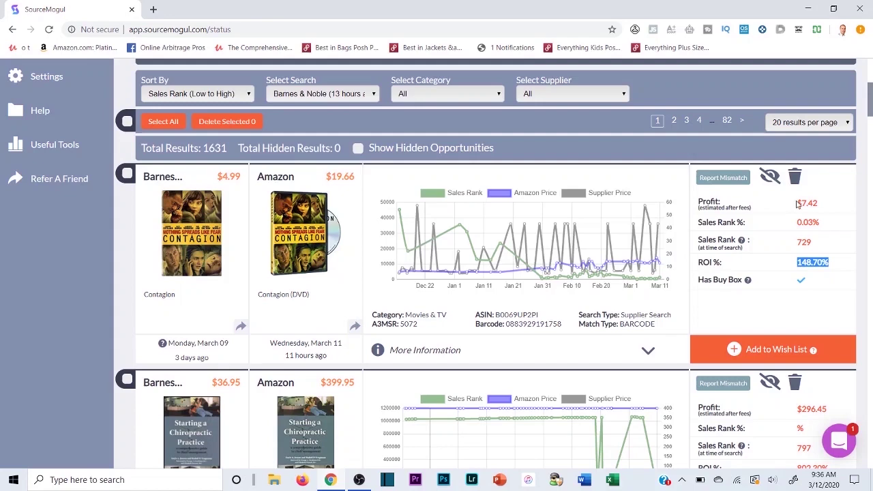
click(102, 267)
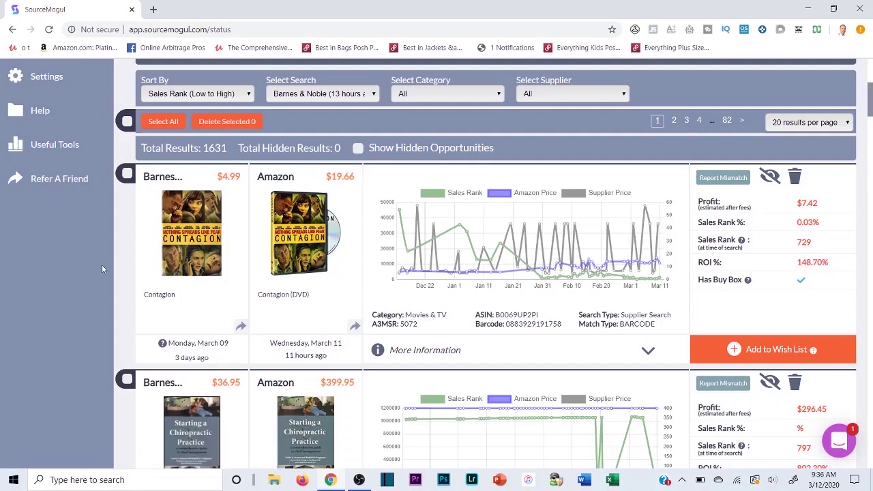
Open the Contagion DVD's Barnes & Noble product page from the result and check its price
click(192, 235)
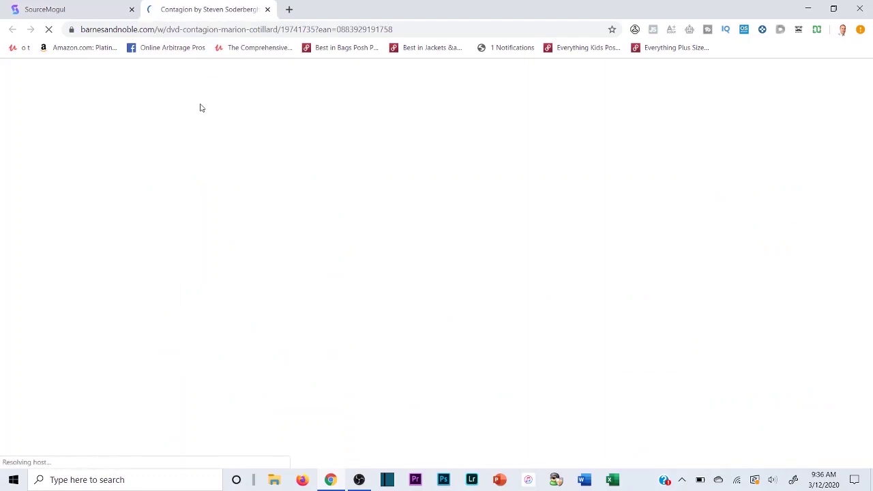
scroll(343, 266, down, 3)
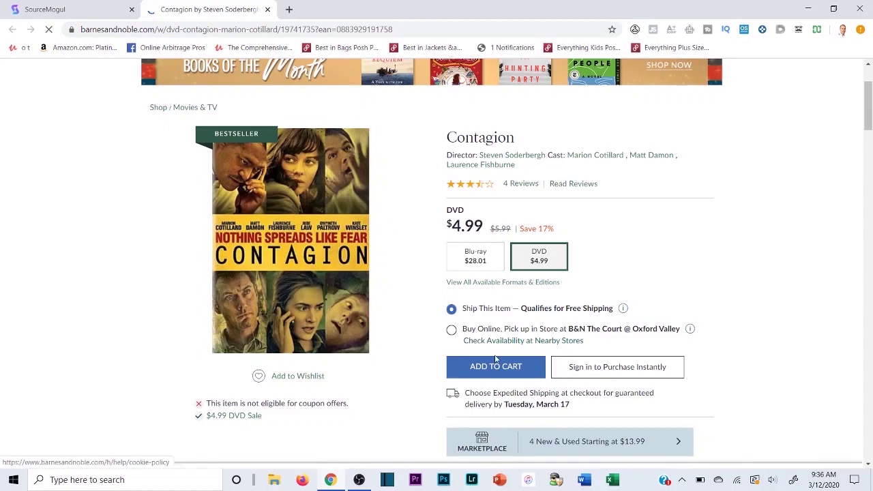
Open the Contagion DVD's Amazon listing from SourceMogul and review all its buying options, including the first offer's price
click(123, 7)
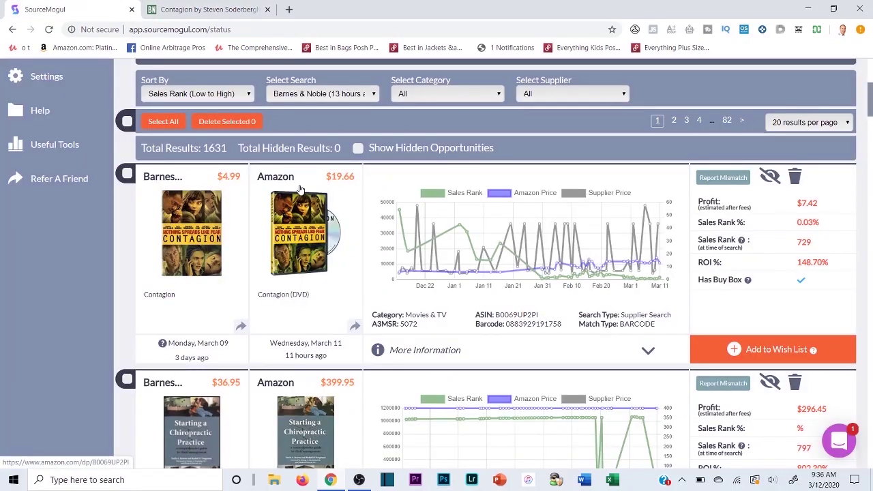
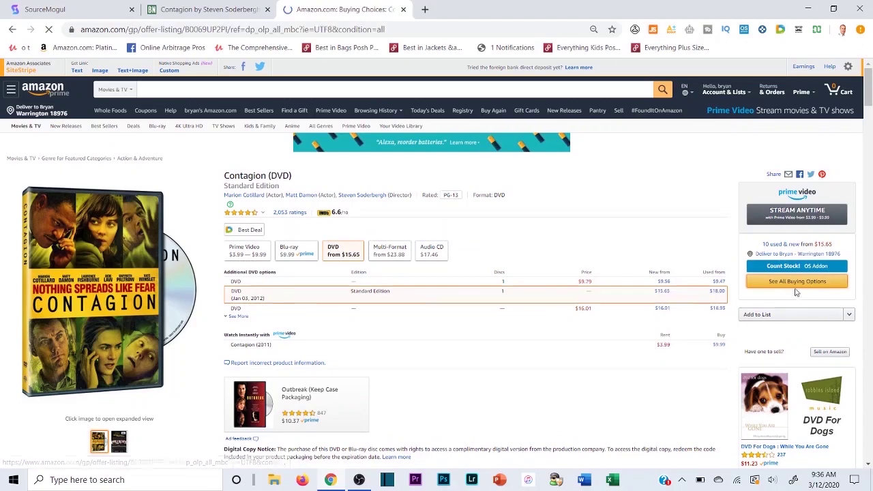
scroll(113, 233, down, 2)
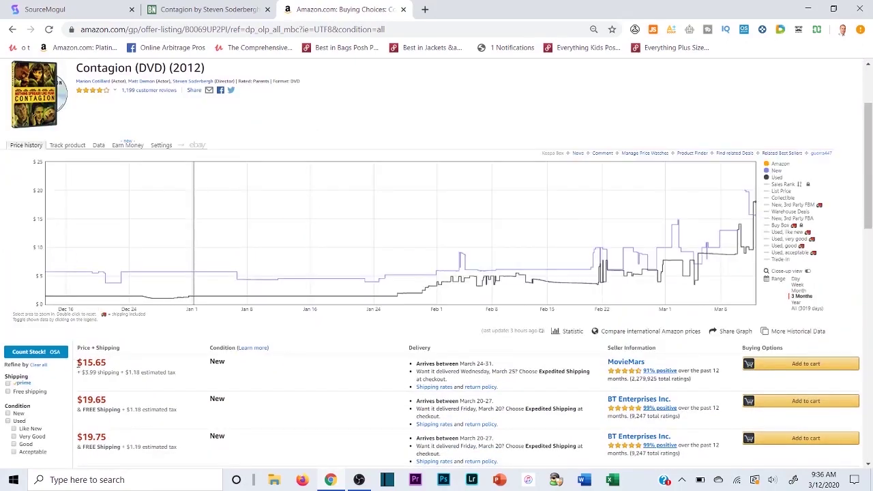
drag(94, 364, 190, 371)
click(190, 371)
scroll(208, 328, down, 2)
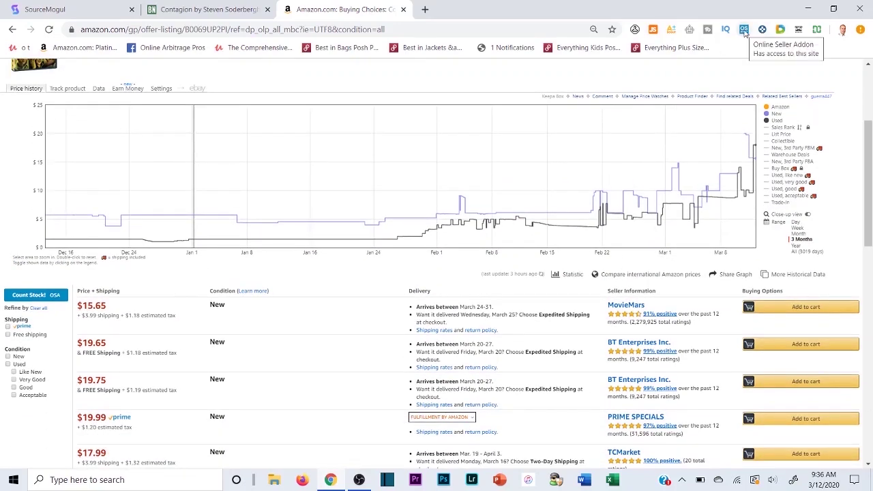
Limit the Amazon offers to Prime-eligible items in New condition and highlight the remaining offer's price
click(8, 326)
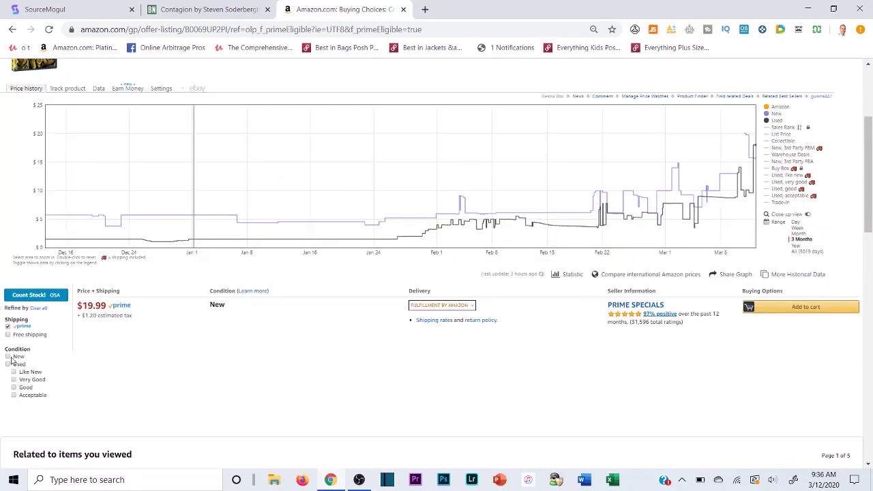
click(11, 358)
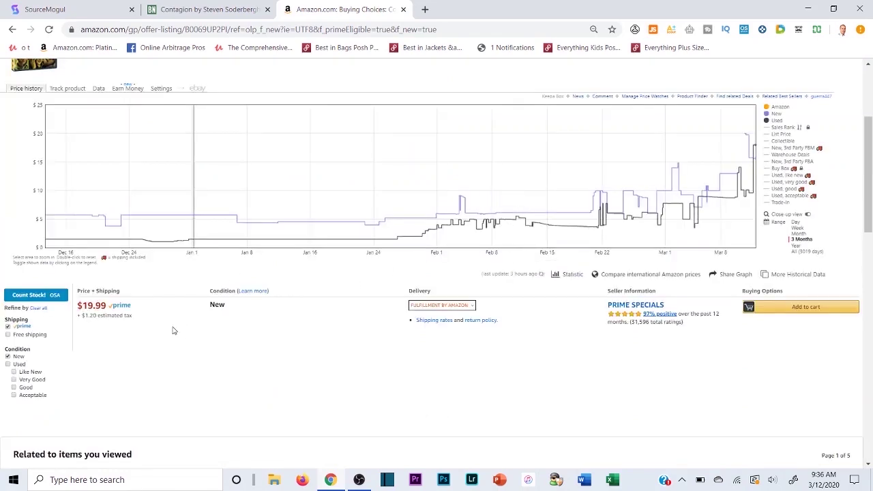
drag(77, 303, 135, 319)
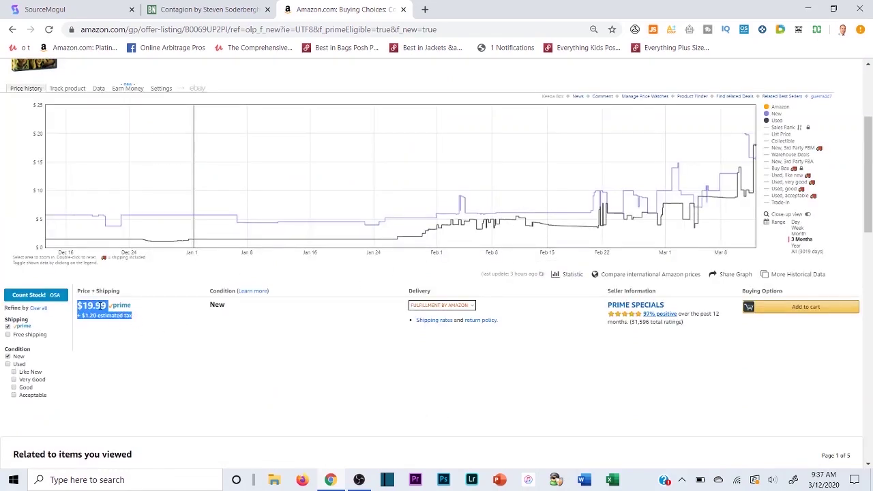
Compare the Amazon offer with the Barnes & Noble page and with the estimated profit in SourceMogul
scroll(175, 300, up, 3)
click(198, 9)
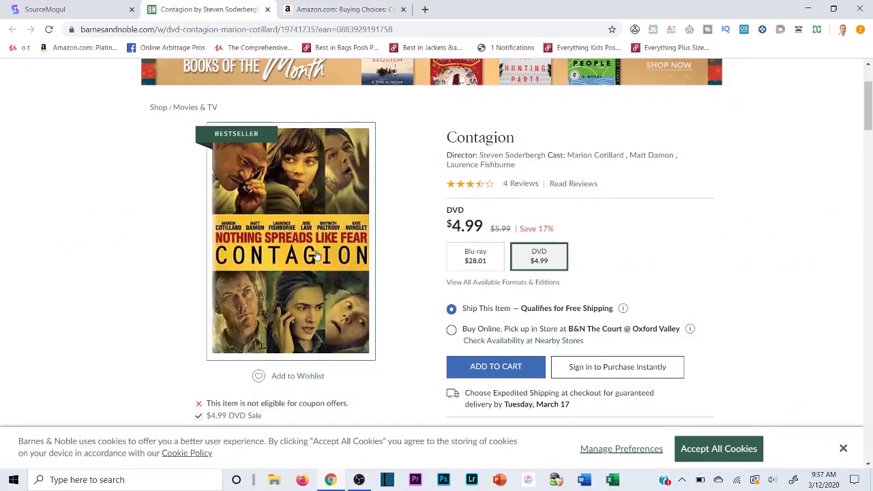
click(61, 8)
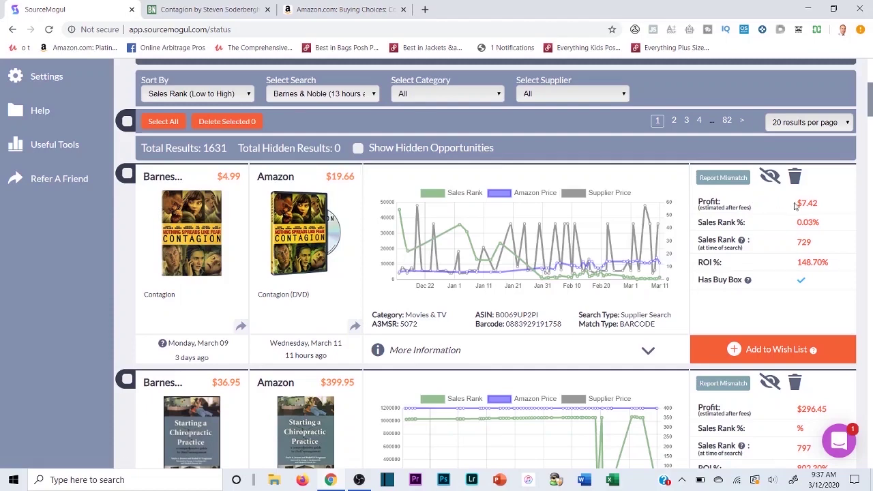
drag(795, 203, 823, 211)
click(831, 204)
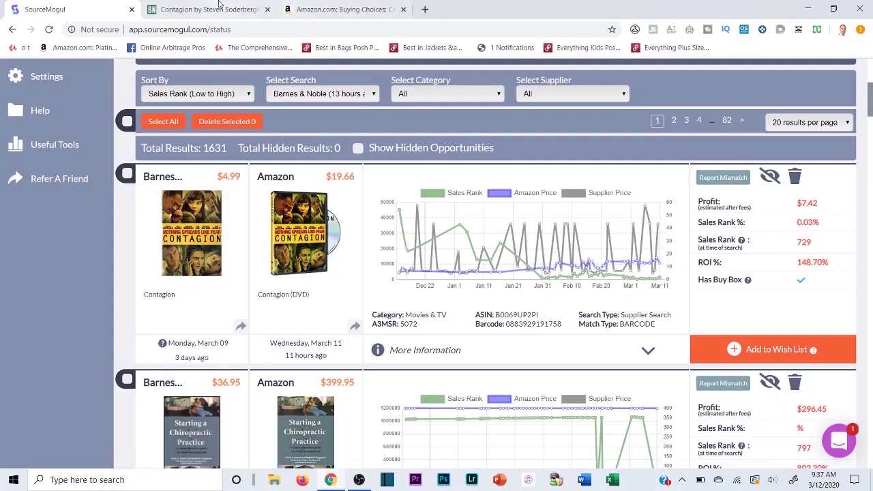
Go to the Contagion DVD's main Amazon product page and check its Best Sellers Rank in the product details
click(341, 9)
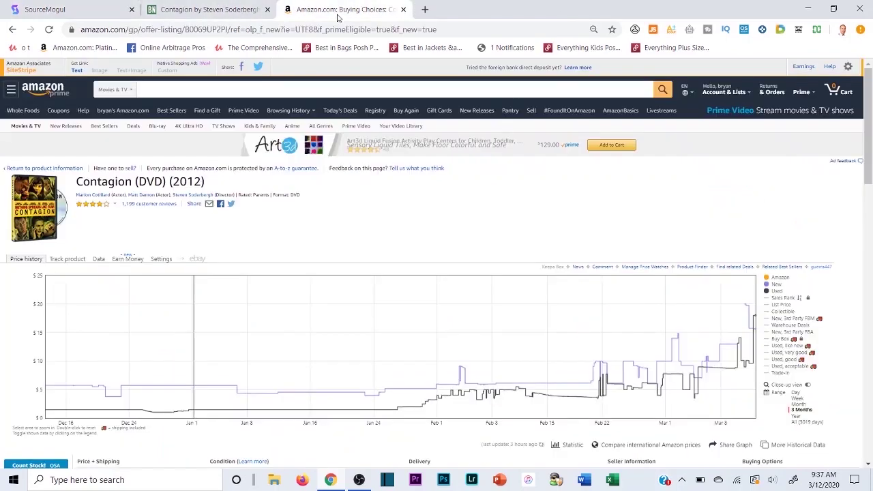
click(21, 208)
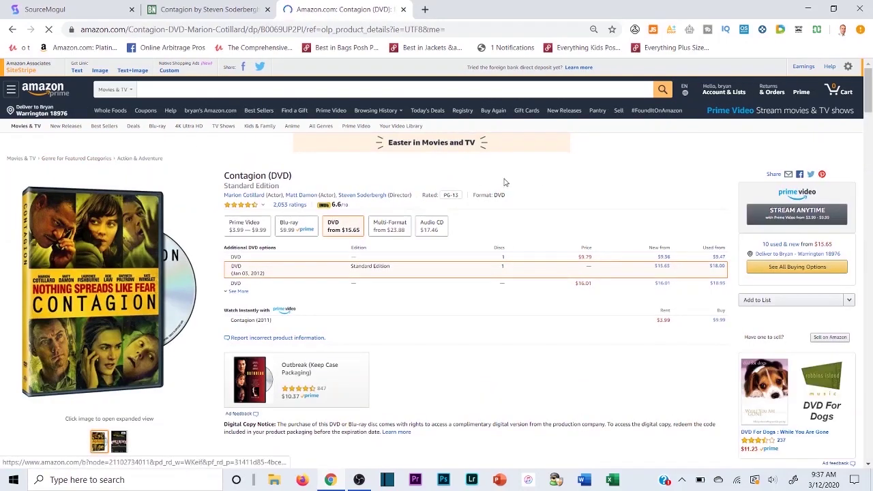
scroll(518, 194, down, 3)
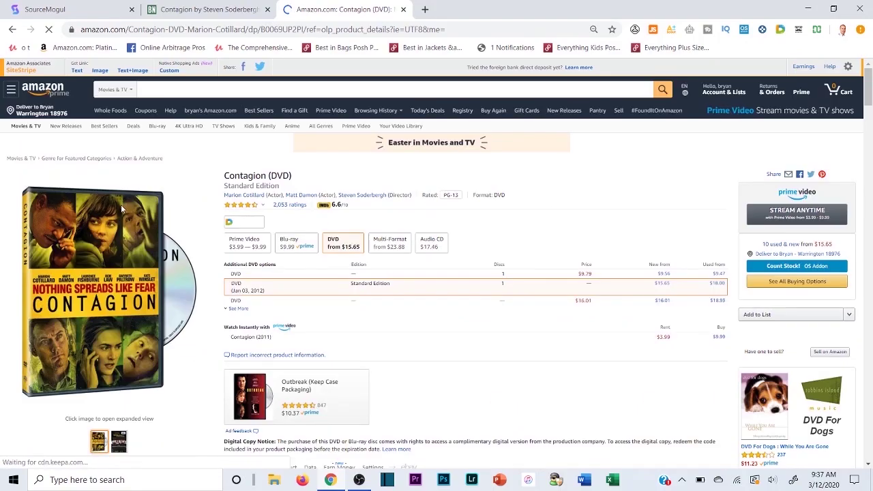
scroll(126, 198, down, 7)
scroll(273, 177, up, 3)
scroll(382, 191, down, 20)
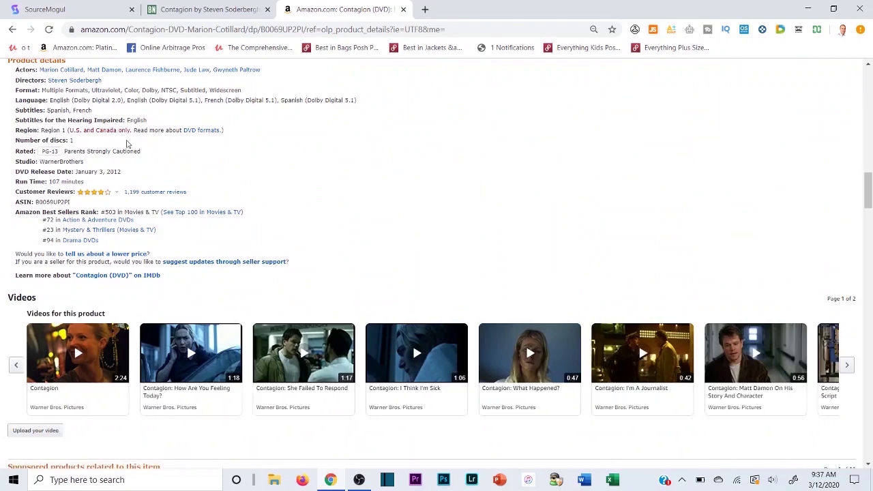
scroll(69, 183, up, 1)
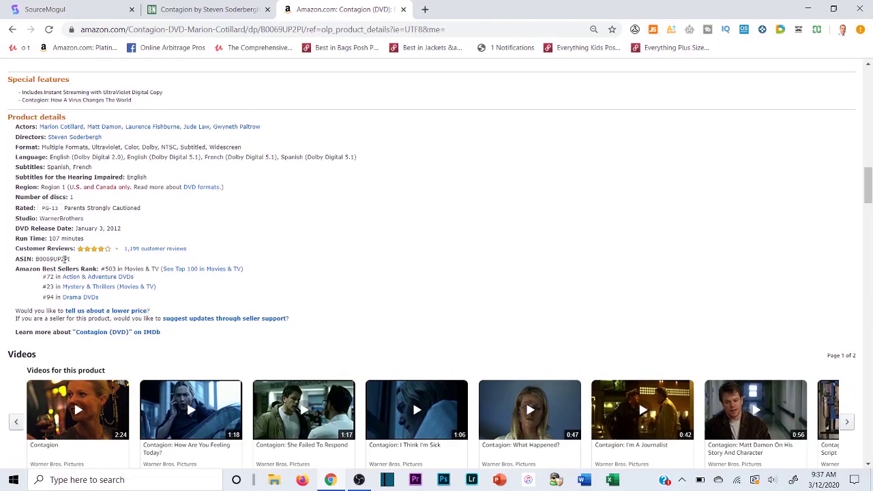
scroll(376, 214, down, 1)
scroll(361, 214, up, 2)
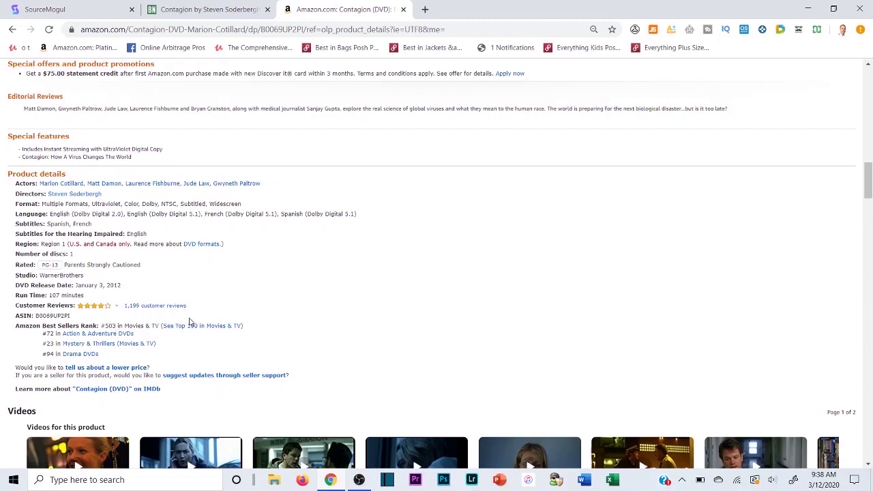
drag(12, 327, 183, 327)
click(290, 333)
scroll(472, 93, down, 1)
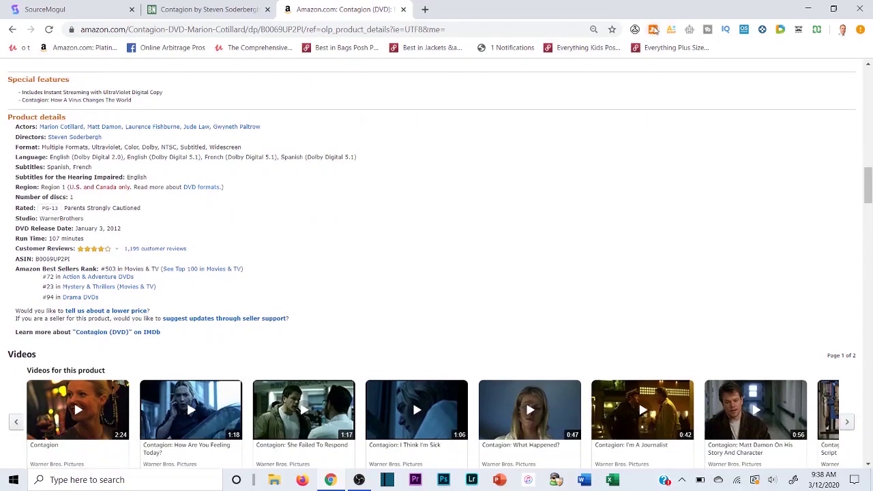
Check the DVD's estimated monthly and daily sales in Jungle Scout and close its overlay
click(653, 30)
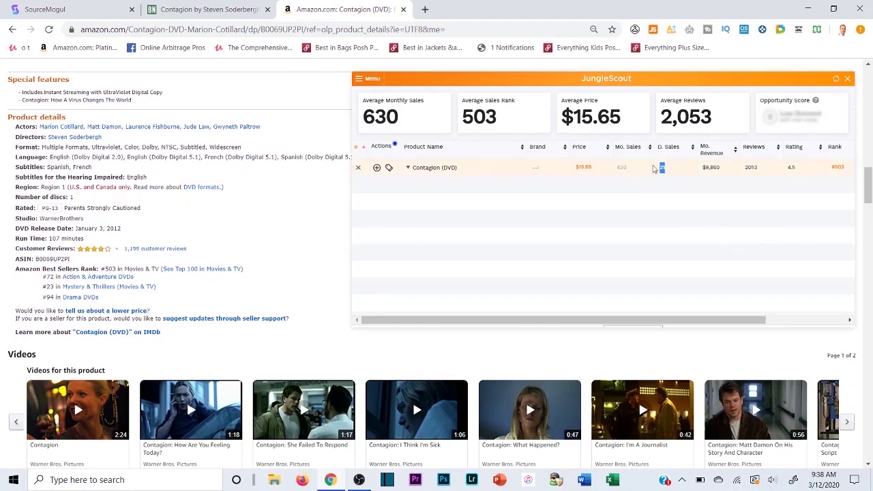
click(847, 78)
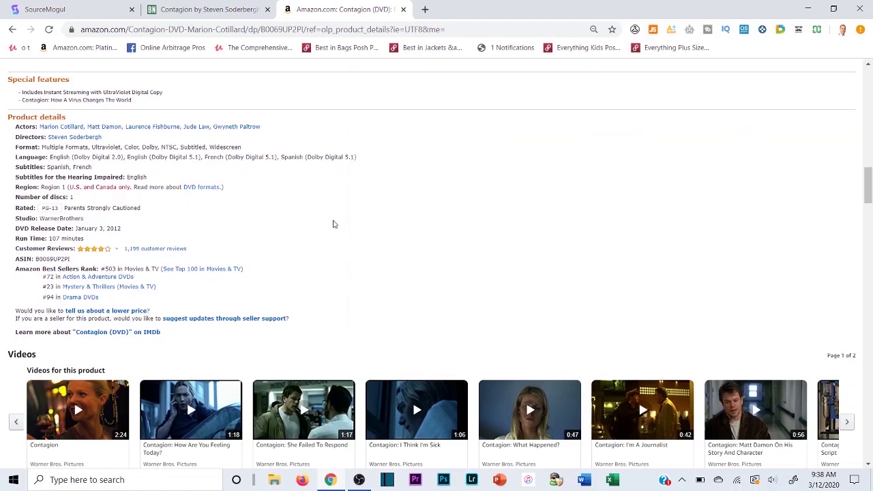
Run the AMZScout calculator for the DVD and enter a product cost of 4.99 and a shipping cost of 1
scroll(333, 225, up, 20)
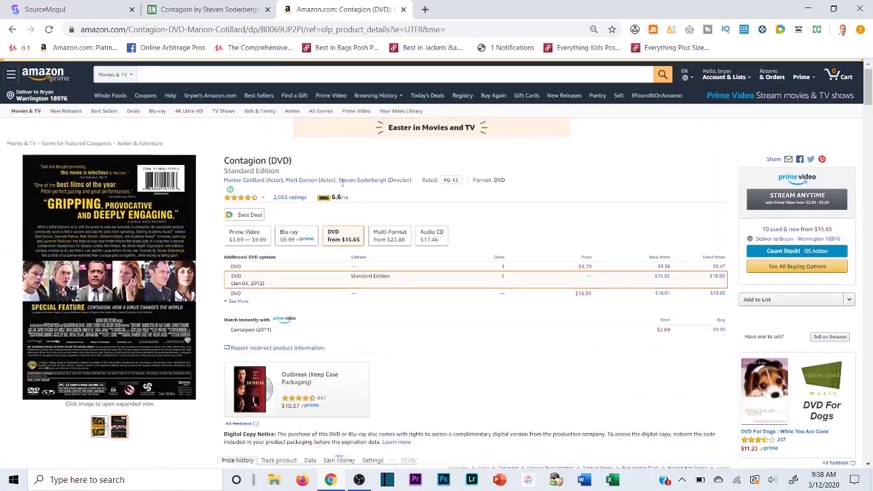
scroll(342, 183, down, 1)
click(671, 30)
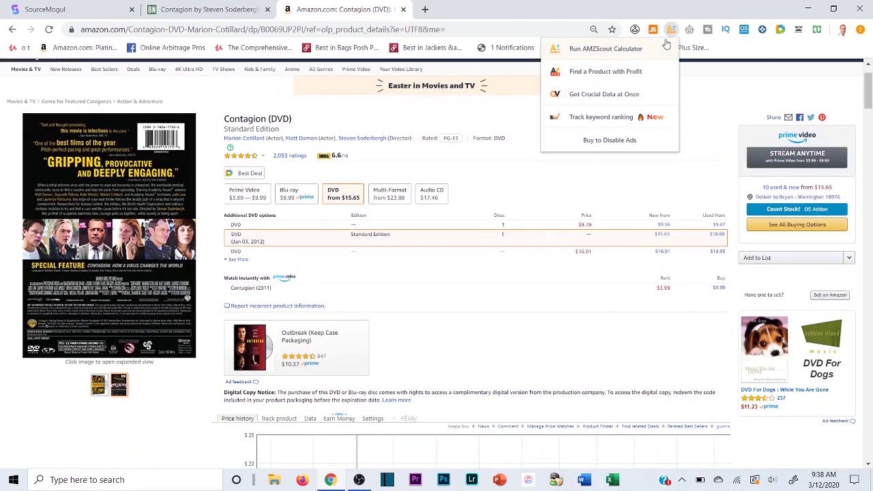
click(619, 57)
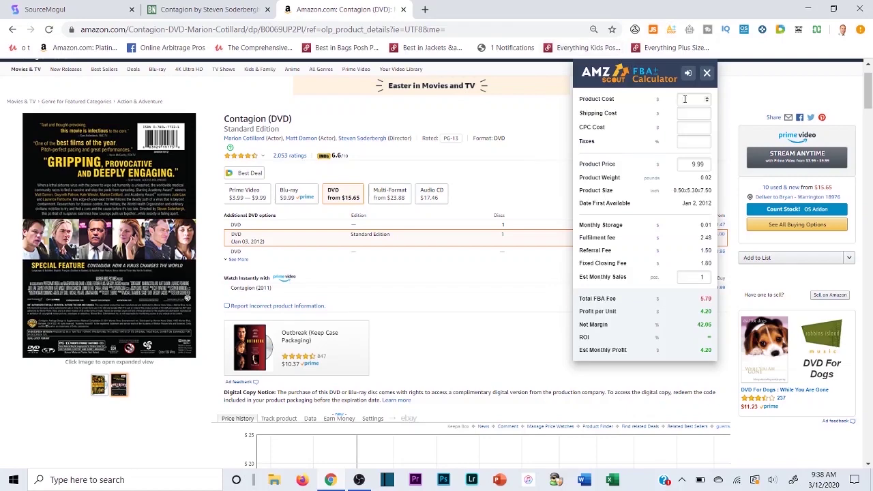
click(176, 9)
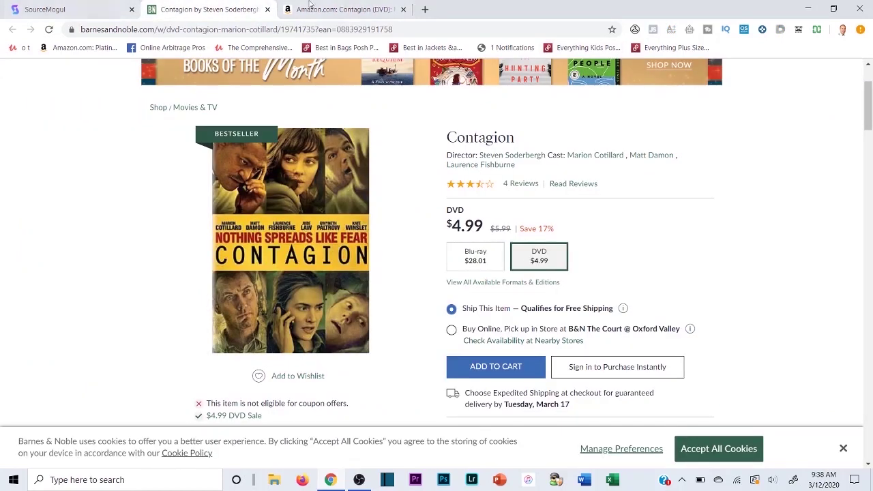
click(113, 7)
click(341, 8)
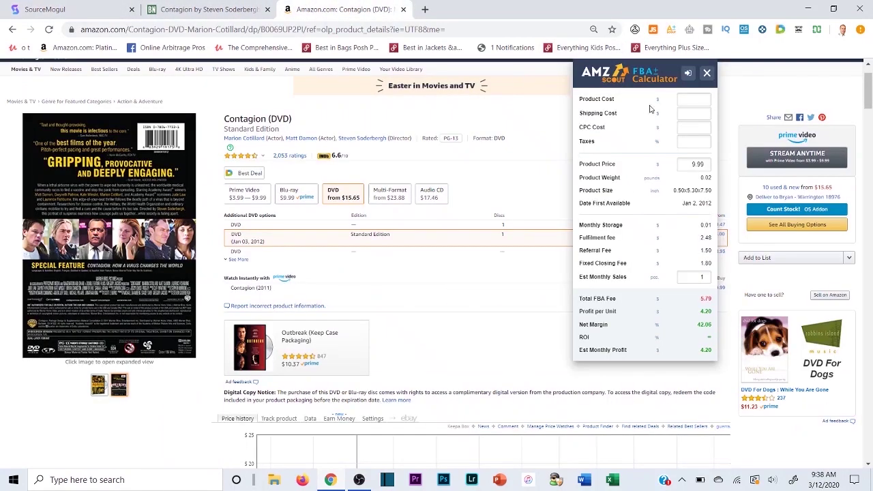
click(695, 113)
click(75, 9)
click(205, 9)
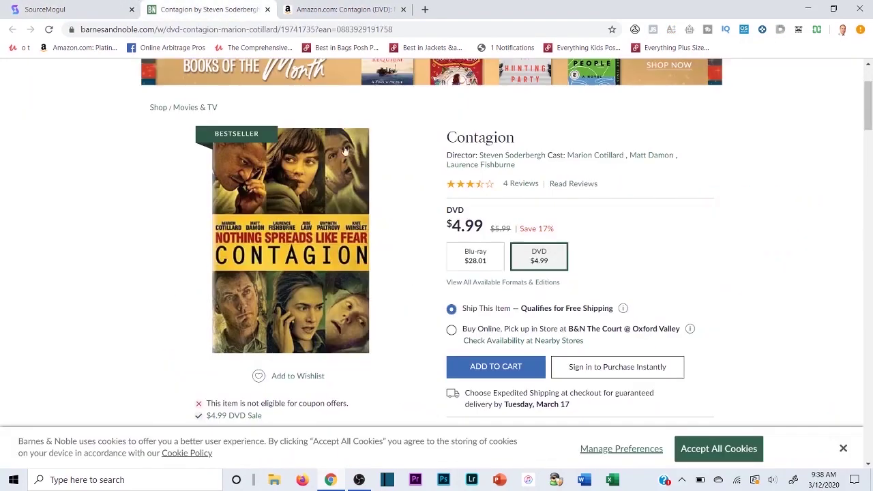
click(368, 5)
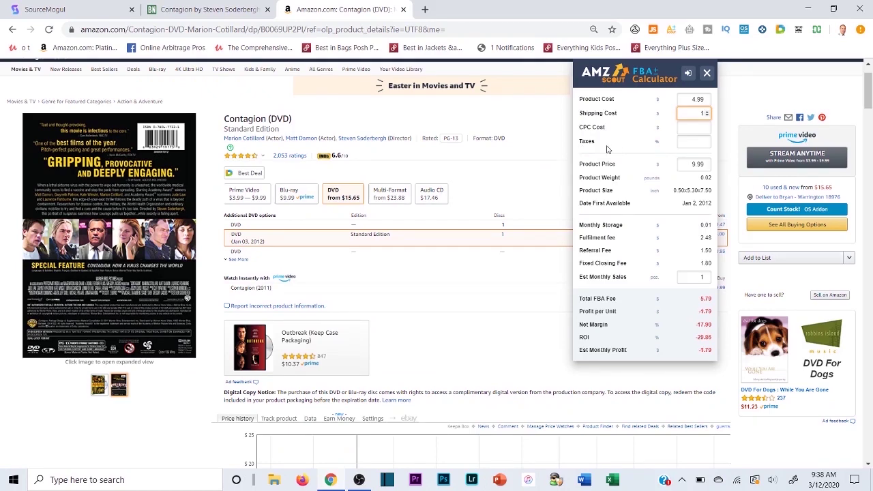
Set the calculator's product price to 19.66, checked against SourceMogul's Amazon price, and highlight the profit per unit
click(621, 131)
scroll(621, 131, up, 1)
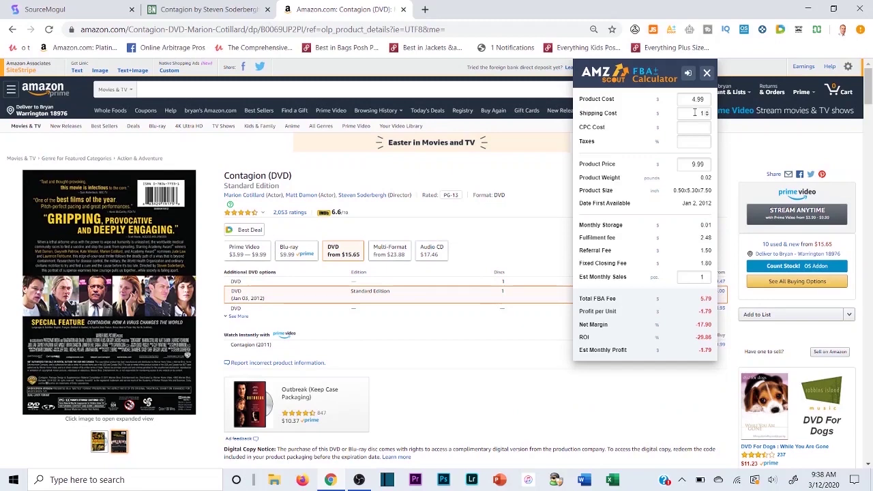
double_click(690, 165)
text(19)
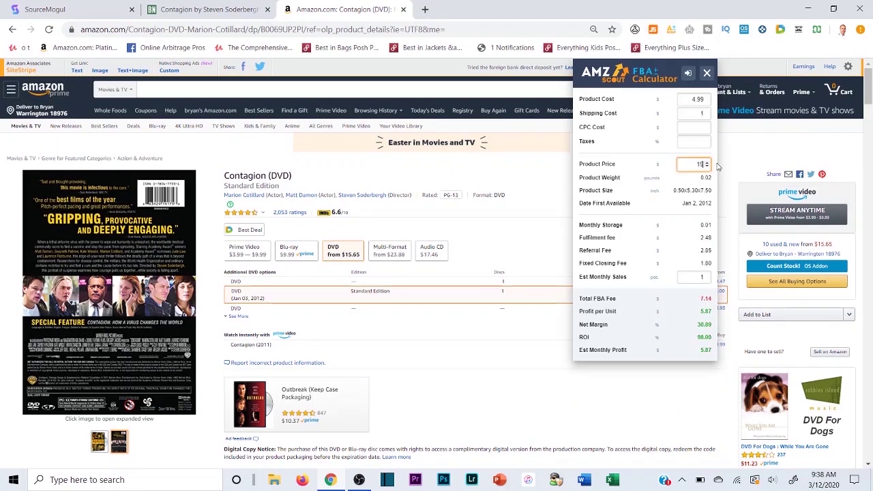
text(.66)
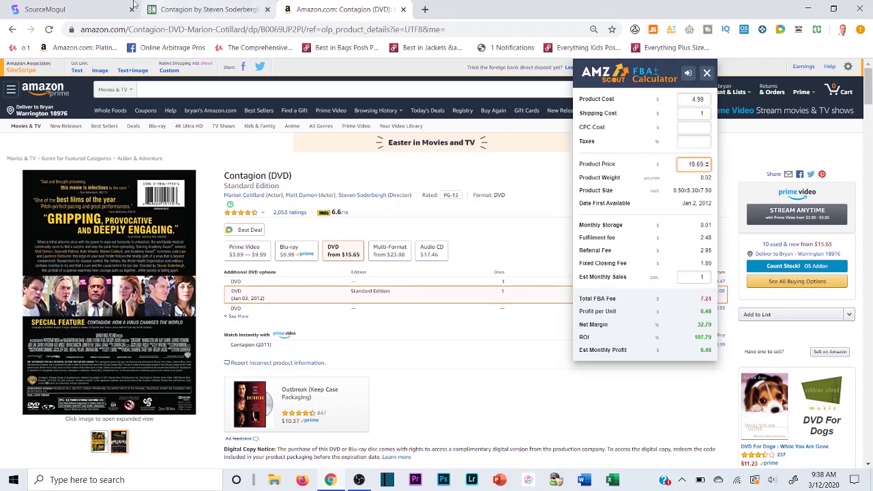
click(96, 10)
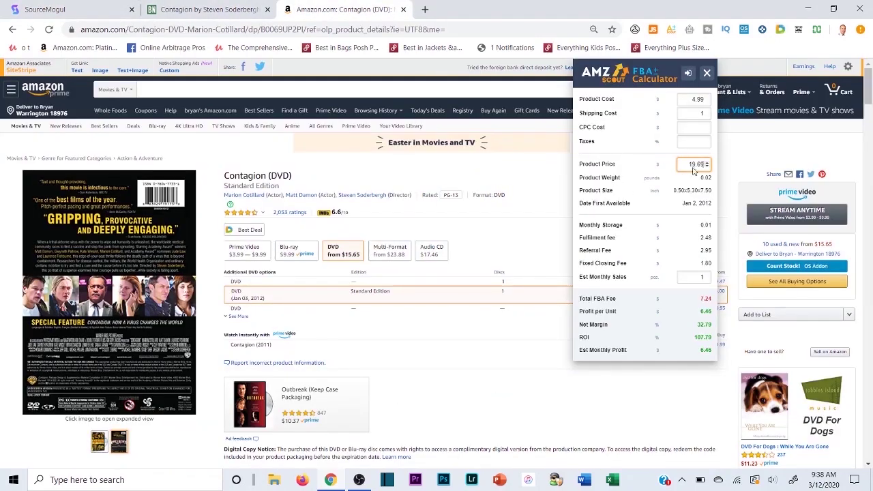
click(304, 8)
click(649, 212)
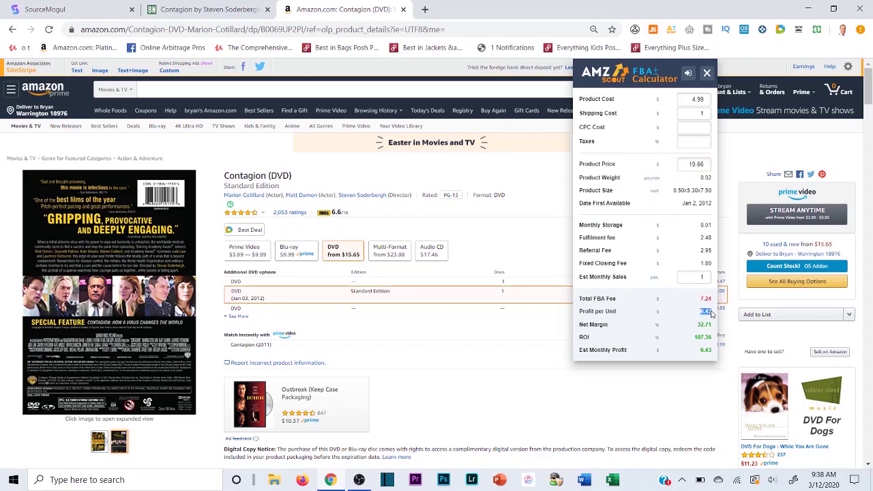
Compare SourceMogul's estimated profit for the Contagion DVD with the costs and profit in the AMZScout calculator
click(41, 9)
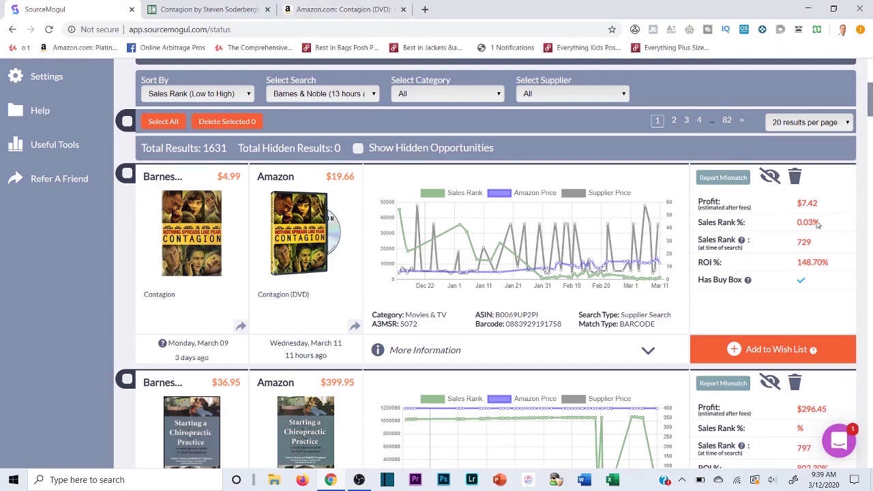
drag(797, 204, 822, 204)
click(381, 5)
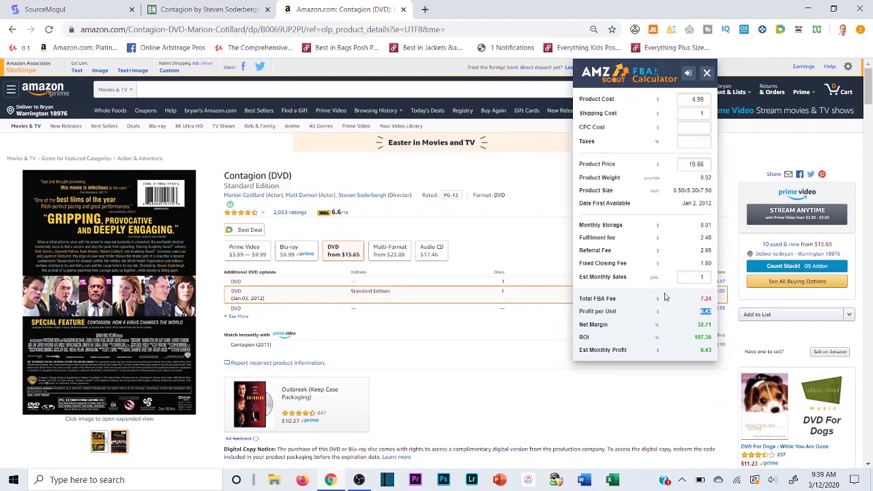
drag(682, 98, 704, 102)
click(693, 112)
Review the Contagion DVD's Barnes & Noble page and close its Barnes & Noble and Amazon pages
click(225, 4)
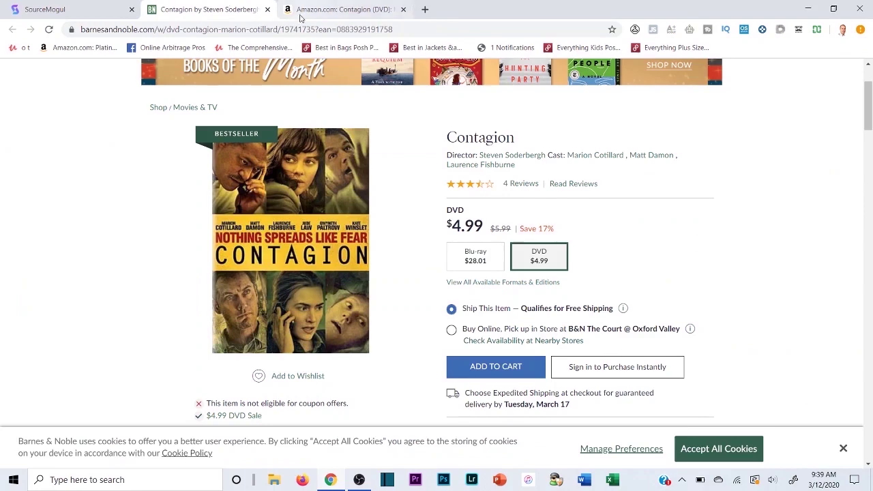
click(268, 10)
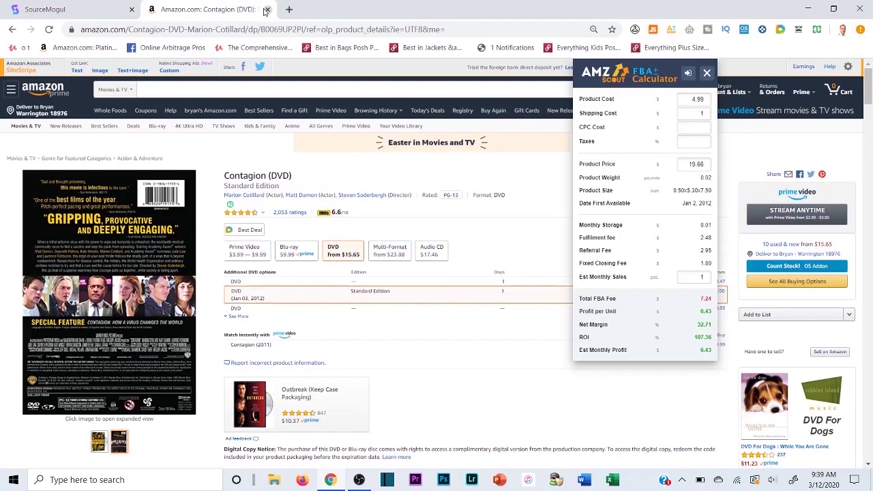
click(267, 10)
Look through the first Barnes & Noble matches in SourceMogul and review the filter settings above the results
scroll(158, 259, down, 4)
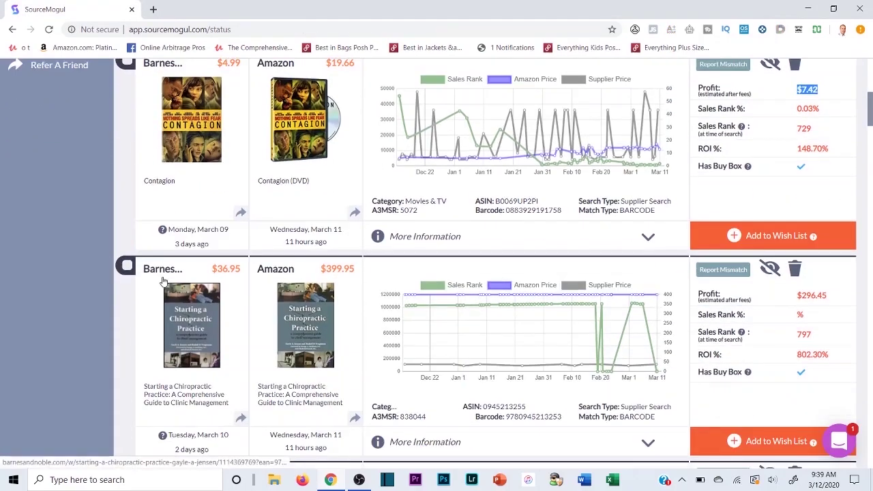
scroll(164, 282, up, 2)
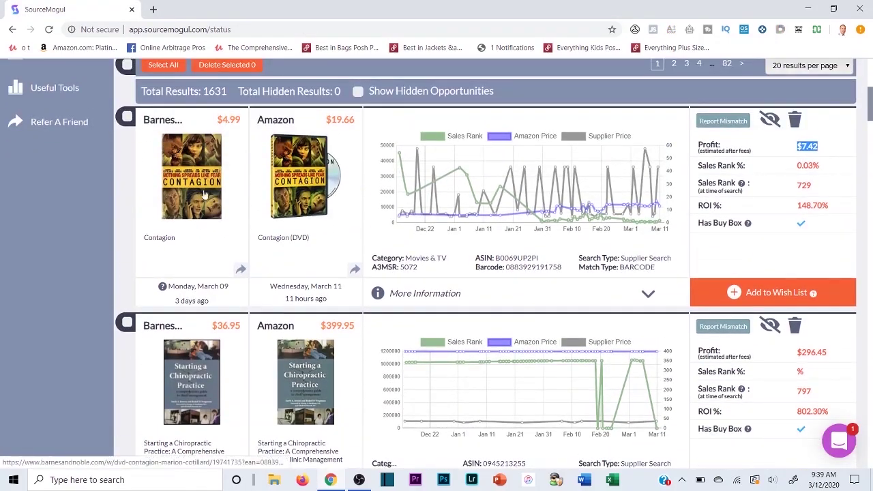
scroll(309, 234, down, 5)
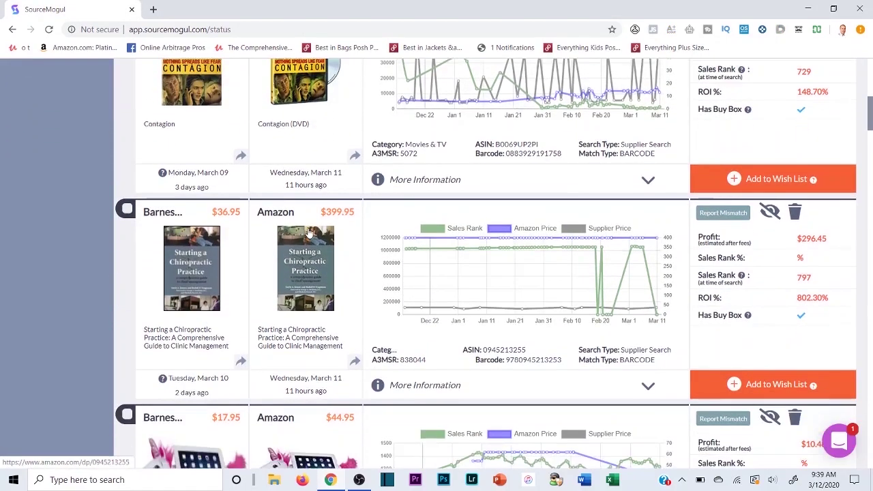
scroll(309, 233, down, 2)
scroll(238, 249, down, 2)
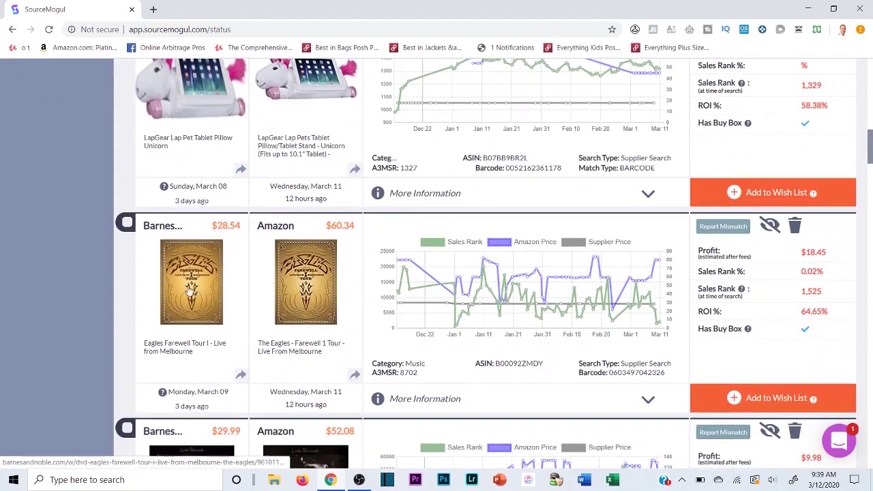
scroll(225, 266, down, 3)
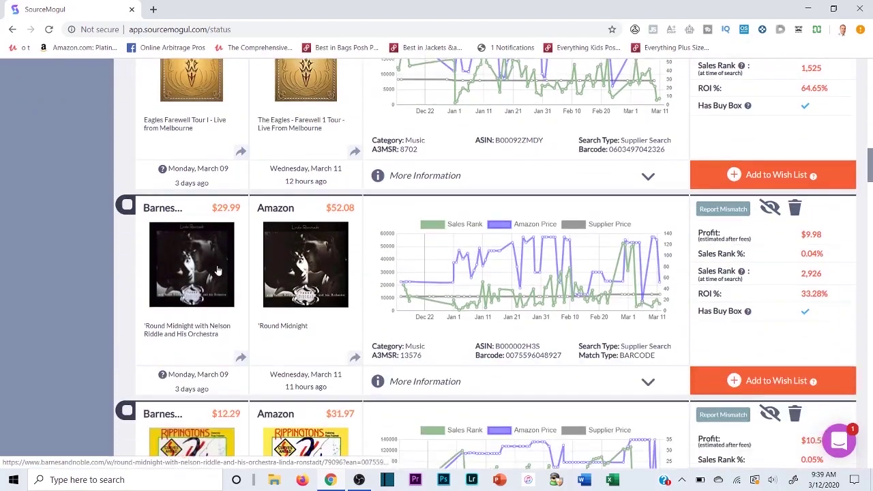
scroll(246, 252, up, 10)
scroll(273, 242, up, 4)
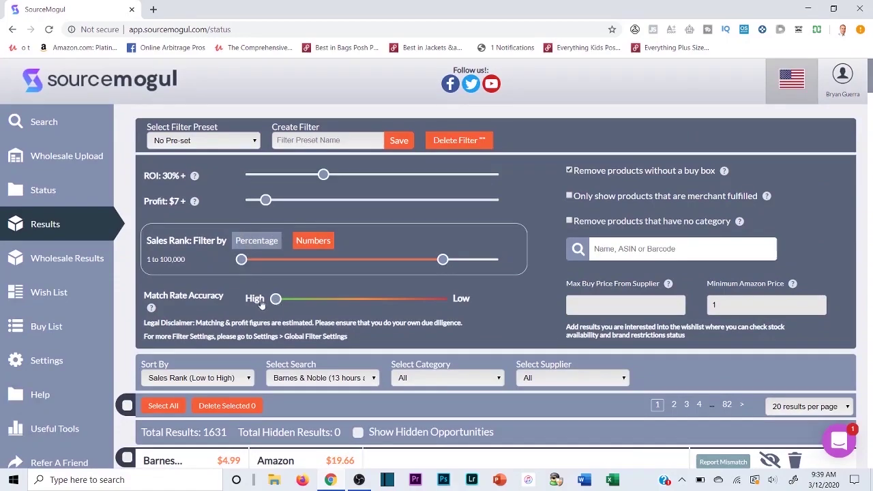
Browse further down the SourceMogul matches to the Walk Away the Pounds Ultimate Collection DVD, comparing prices, ranks and profits
scroll(227, 298, down, 15)
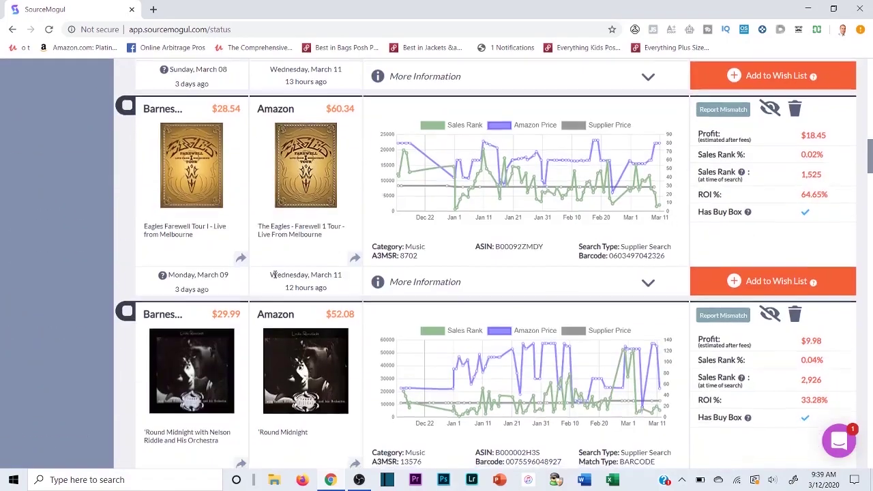
scroll(286, 257, down, 3)
scroll(291, 276, down, 4)
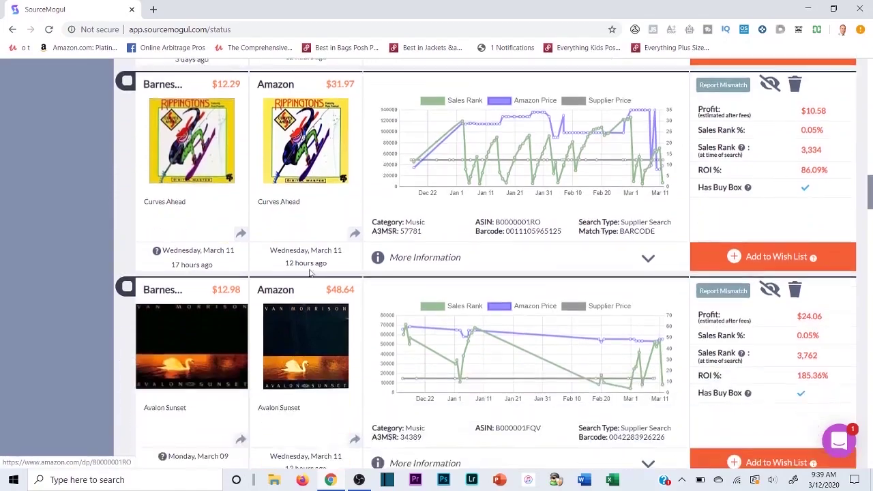
scroll(291, 280, down, 3)
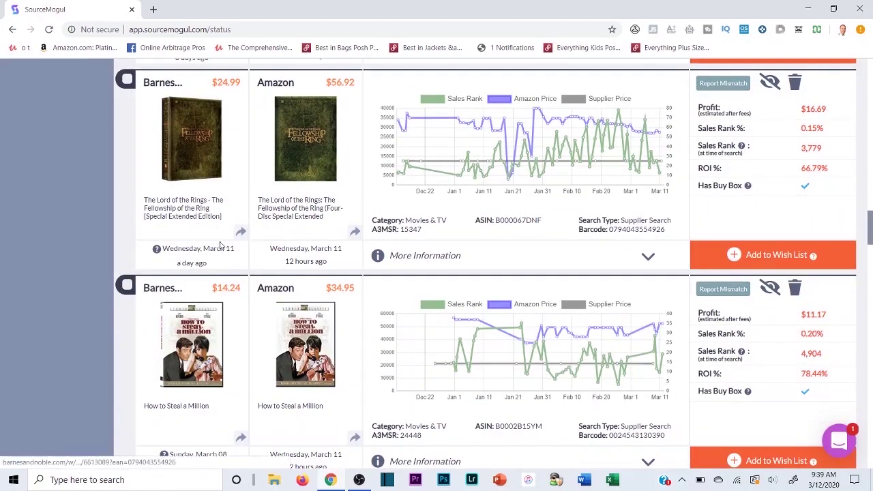
scroll(219, 245, down, 2)
scroll(219, 245, down, 2)
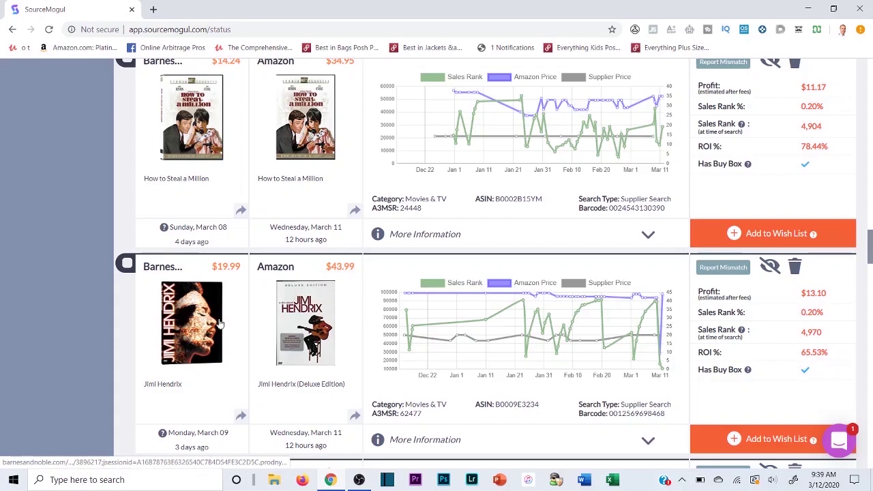
scroll(217, 312, down, 2)
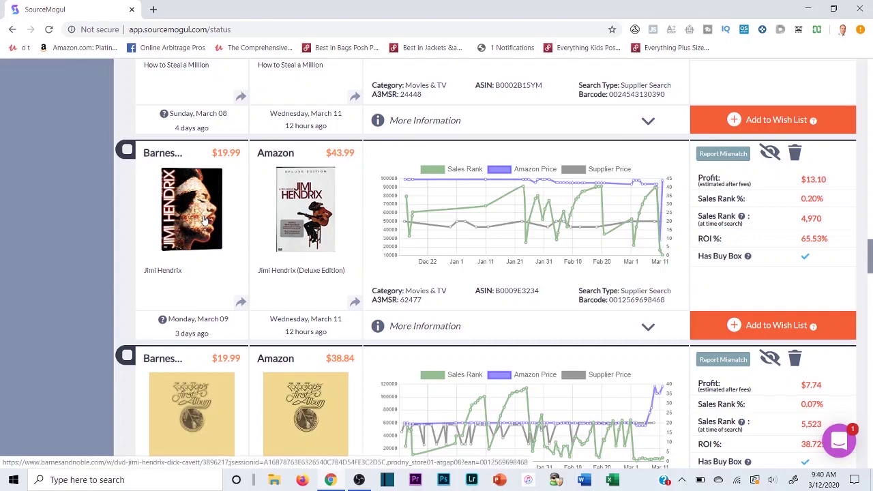
scroll(285, 205, down, 2)
scroll(285, 204, down, 5)
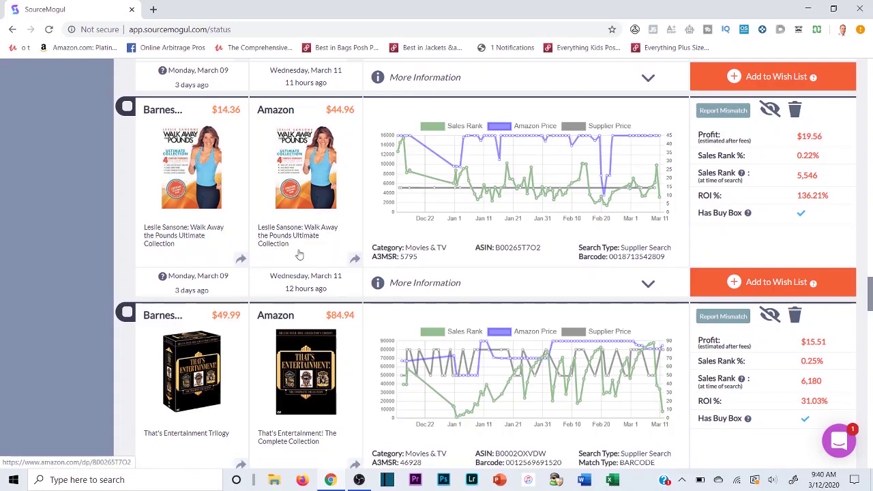
Open the Barnes & Noble and Amazon listings of the Walk Away the Pounds DVD in new tabs and show the Barnes & Noble one
right_click(202, 178)
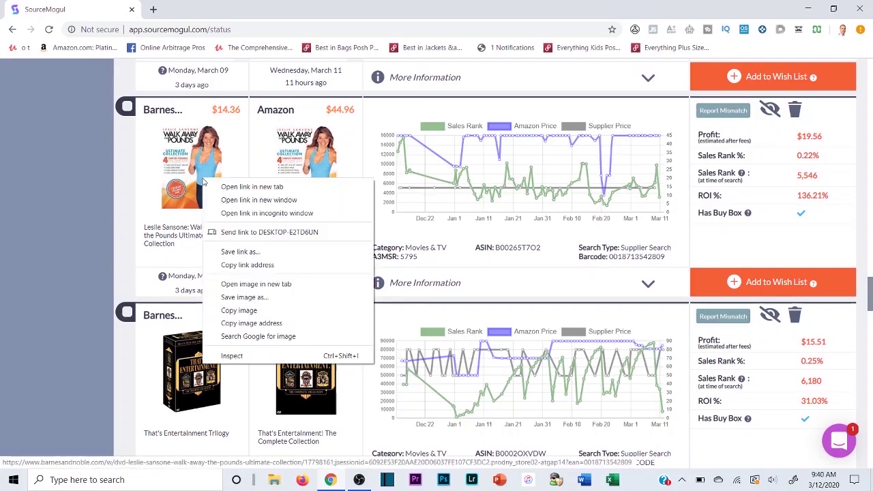
click(227, 184)
click(308, 181)
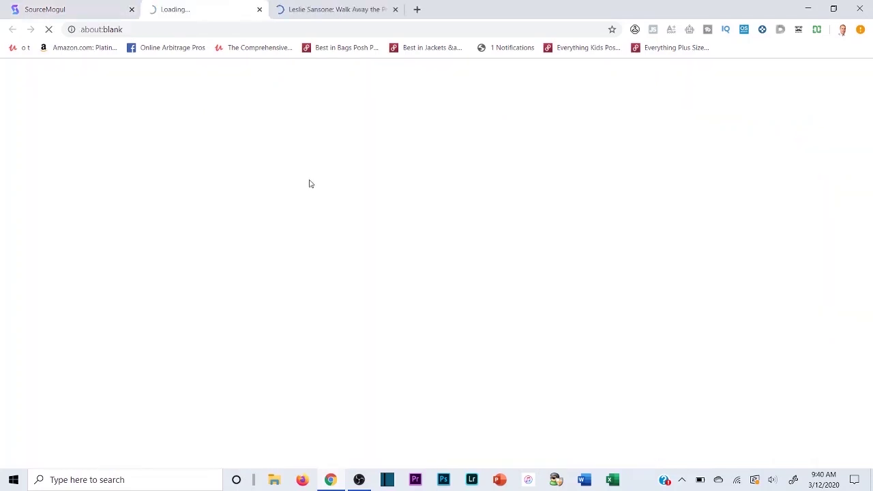
drag(220, 14, 354, 11)
click(204, 9)
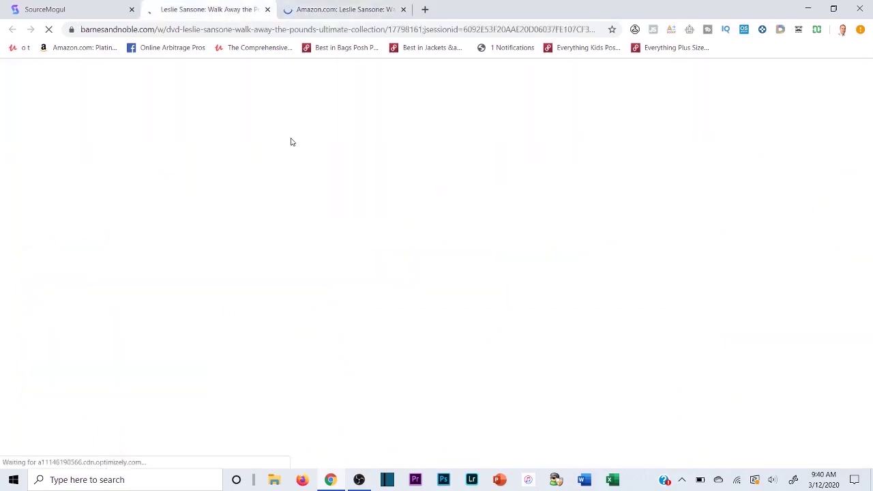
Compare the DVD's Barnes & Noble marketplace price with SourceMogul's supplier price and dismiss the cookie notice
scroll(460, 291, down, 3)
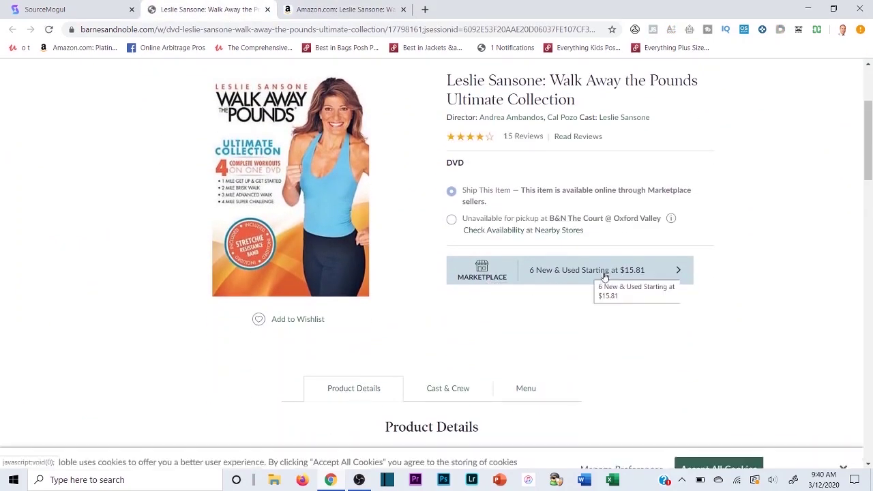
click(96, 10)
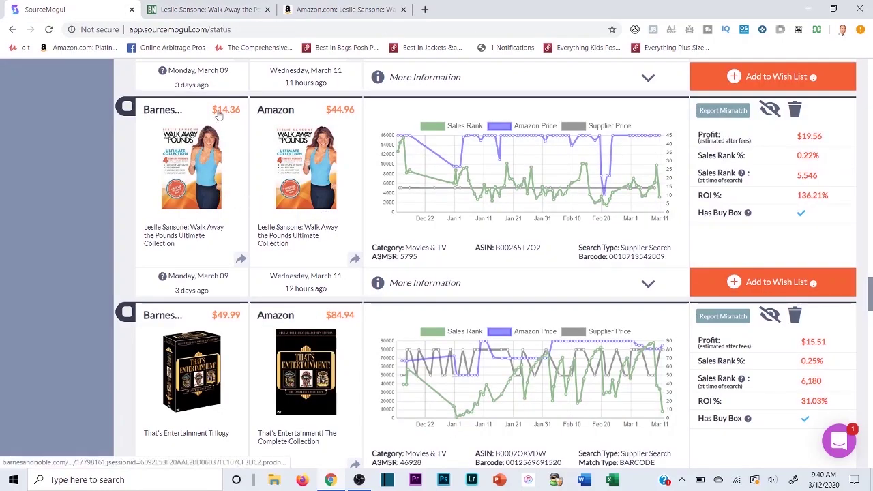
click(207, 14)
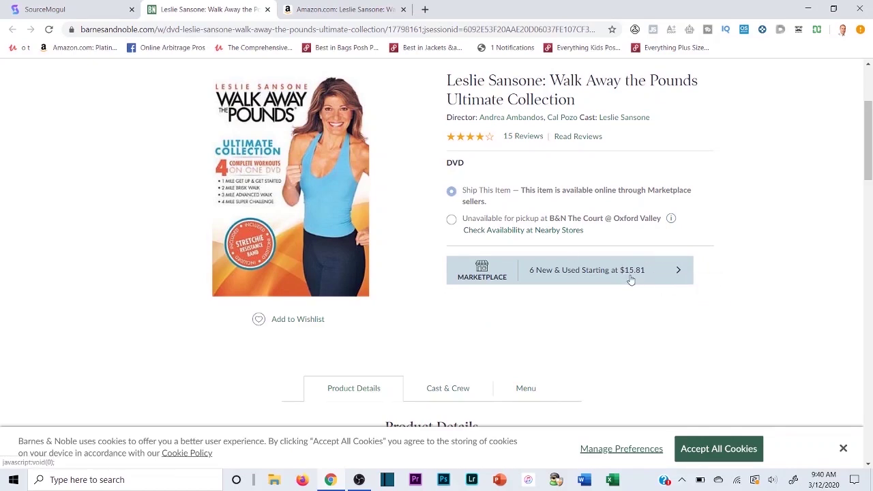
scroll(612, 260, up, 1)
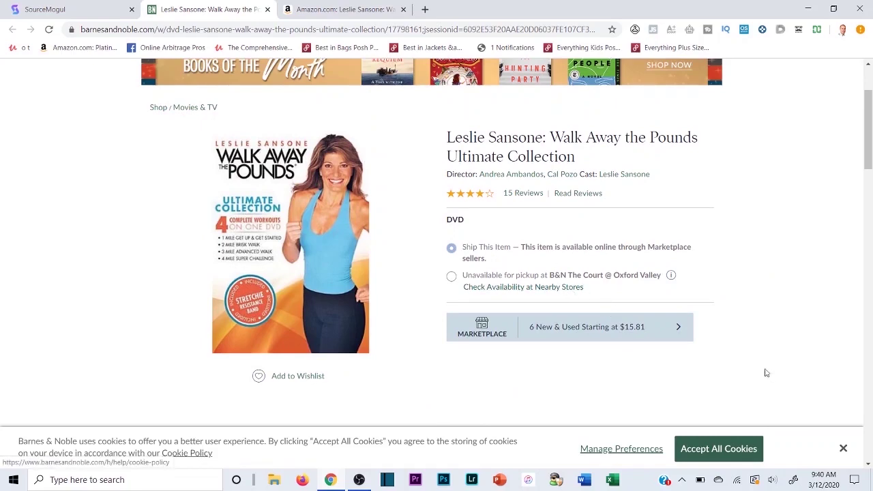
click(843, 450)
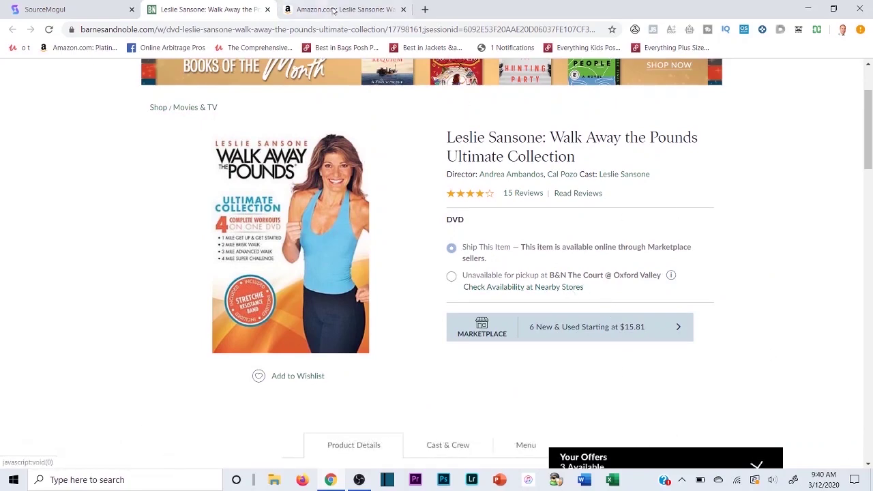
Compare the DVD's Amazon price and title with its Barnes & Noble listing and SourceMogul result
click(346, 8)
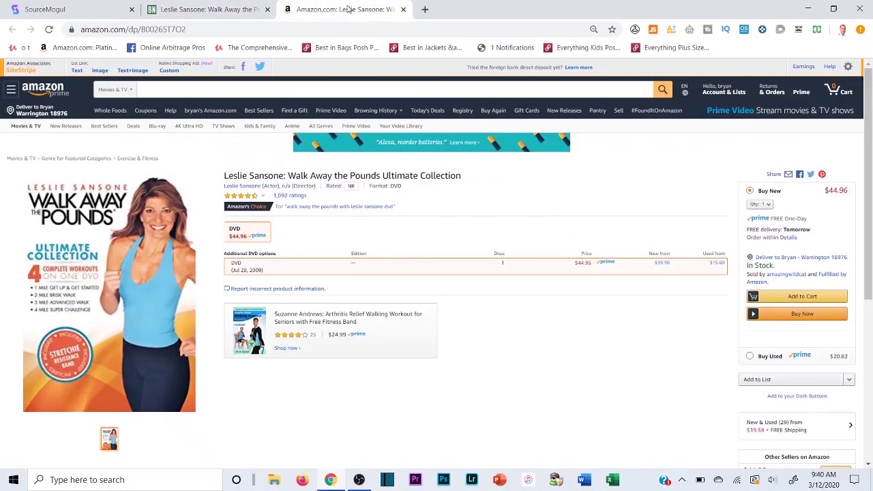
scroll(495, 234, down, 1)
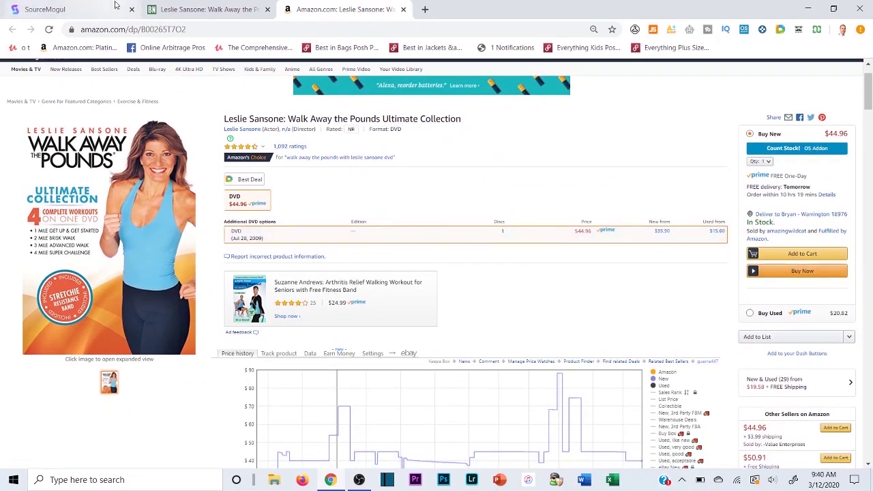
click(205, 9)
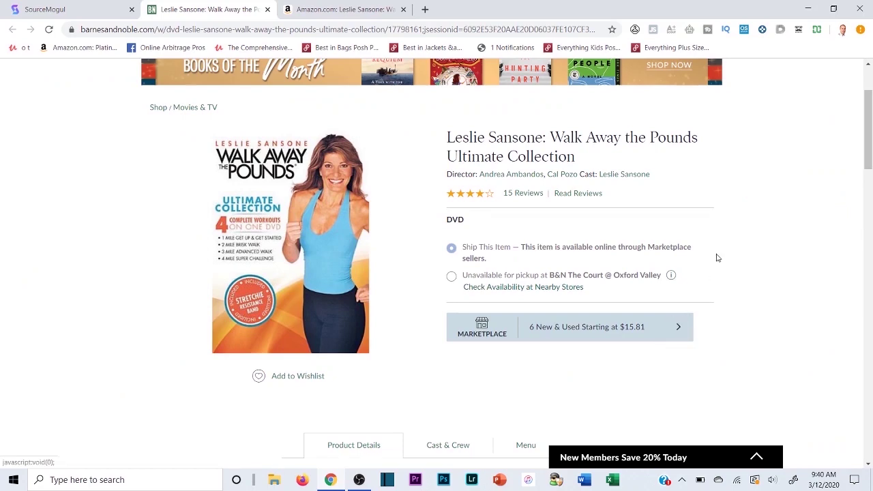
click(326, 11)
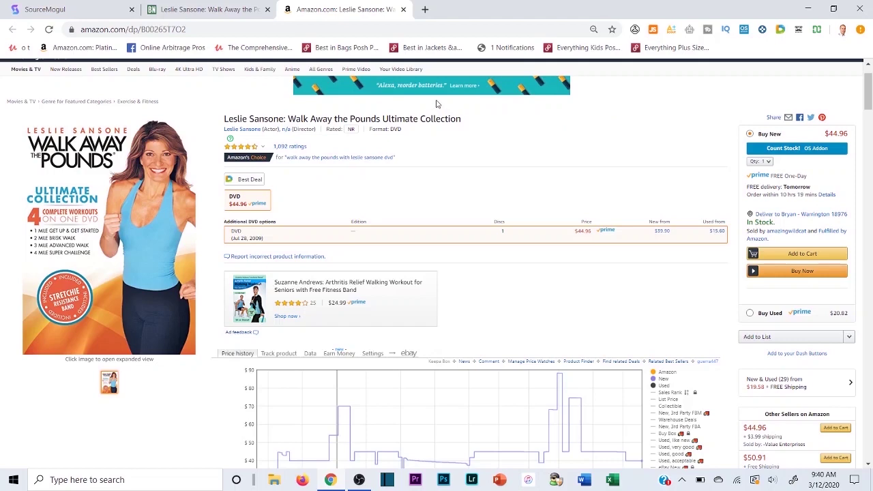
click(213, 8)
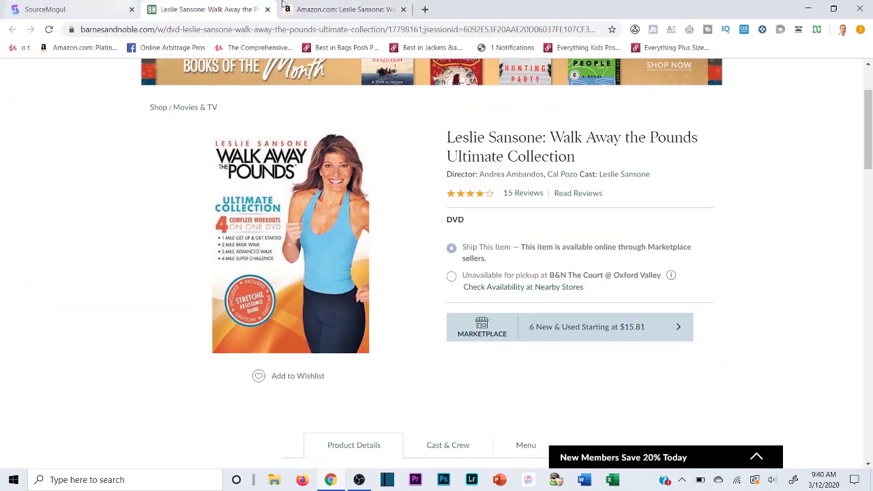
click(317, 6)
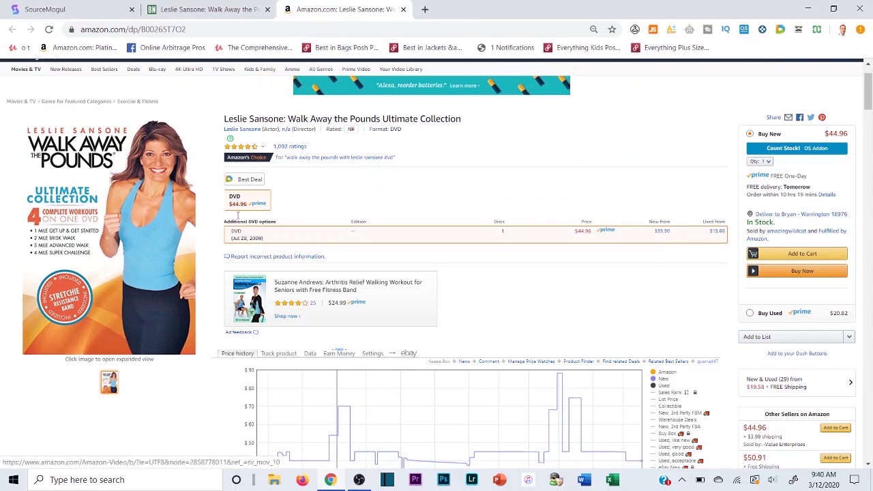
key(ctrl+shift+Tab)
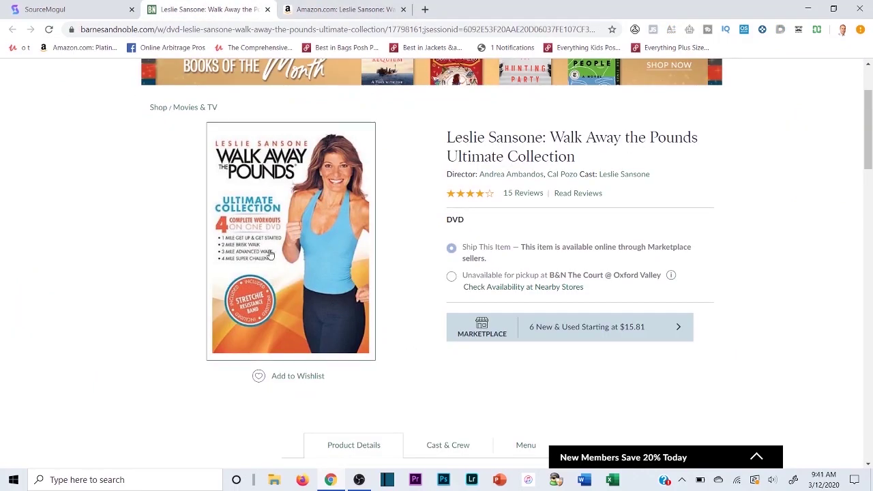
key(ctrl+shift+Tab)
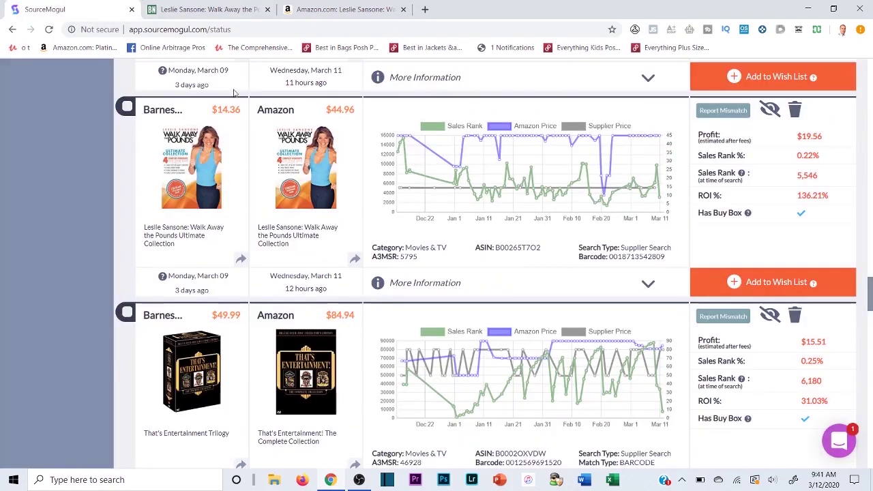
Run the AMZScout FBA calculator on the DVD's Amazon listing with a product cost of 15 and a shipping cost of 1
click(291, 7)
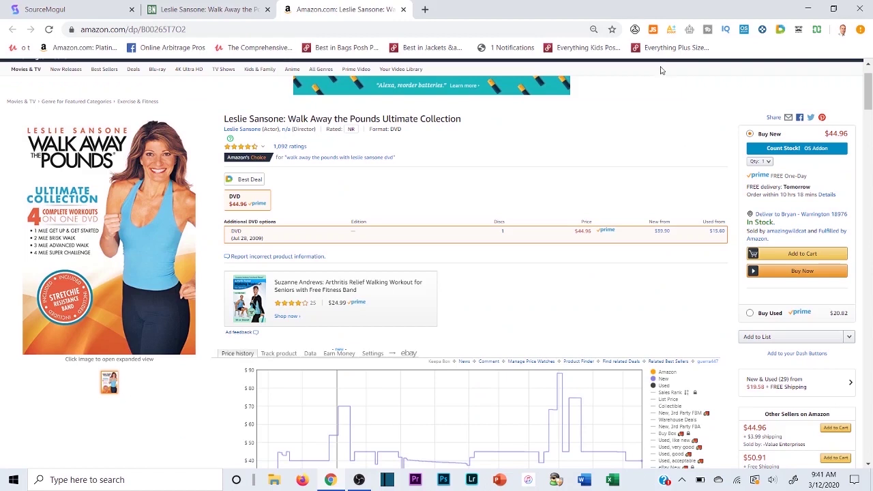
click(671, 30)
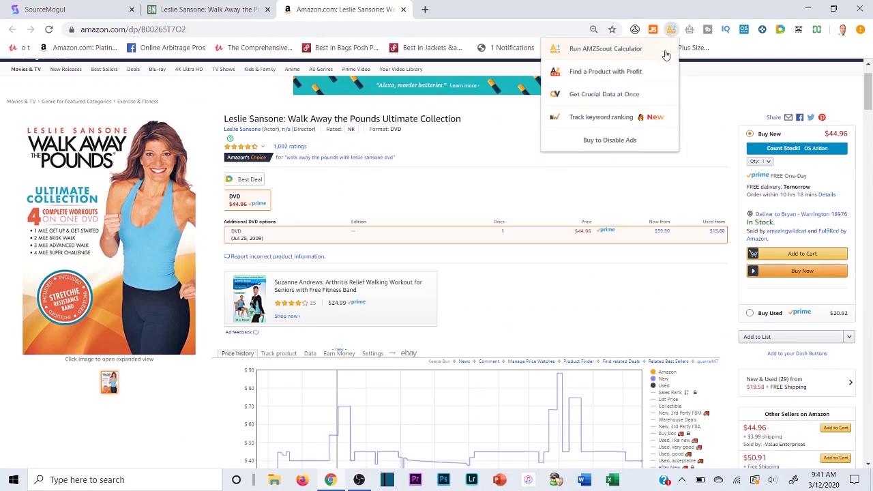
click(605, 49)
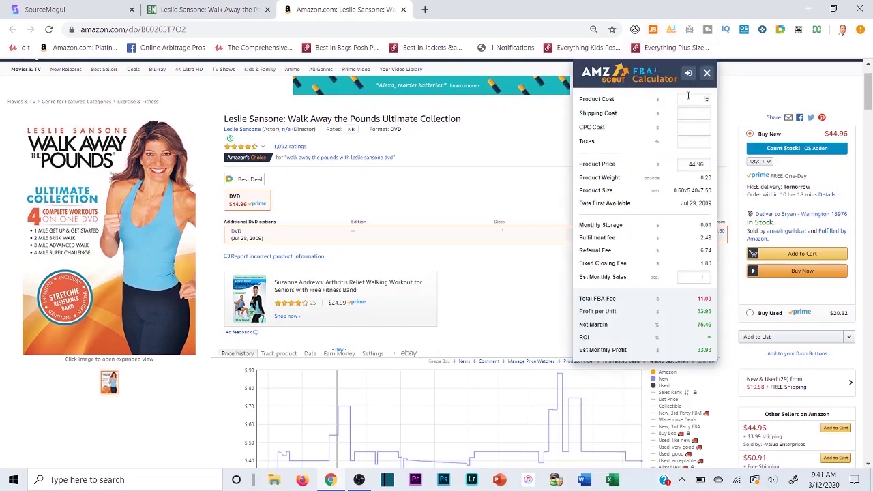
click(688, 98)
text(15)
click(688, 113)
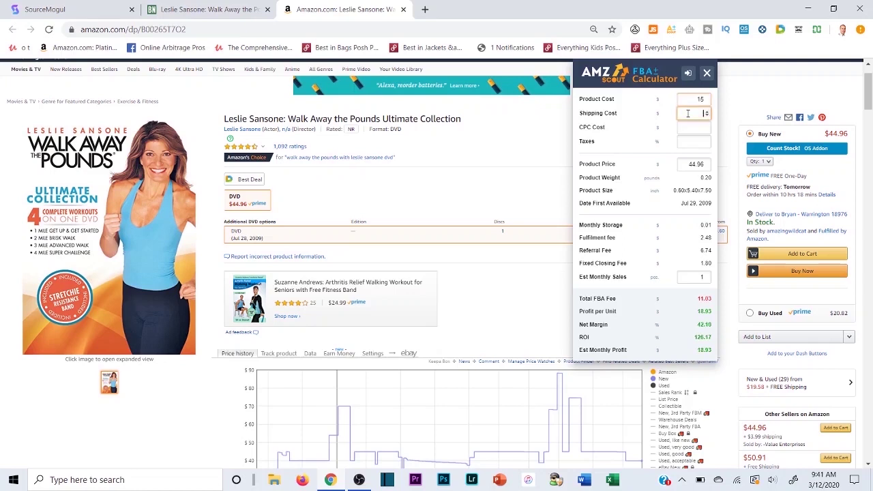
text(1)
click(631, 119)
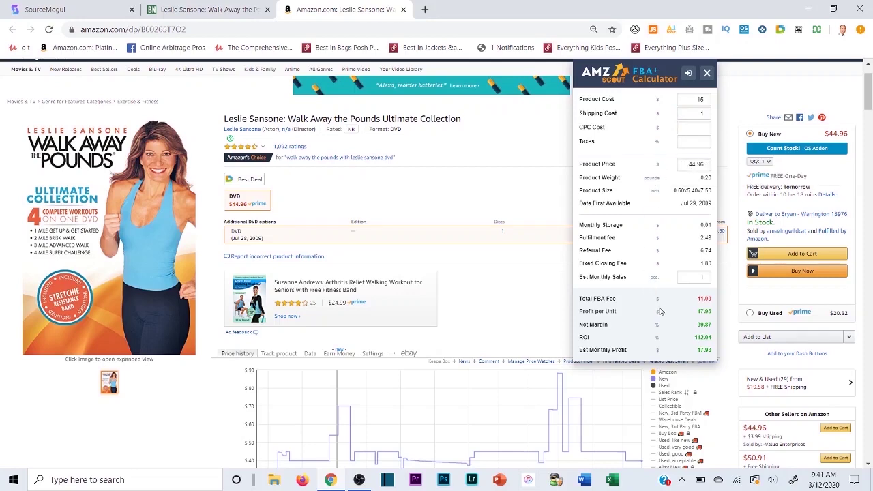
Check the calculator's profit per unit and ROI for the DVD, and close the calculator
triple_click(710, 311)
click(684, 313)
drag(691, 341, 703, 337)
click(672, 322)
click(707, 72)
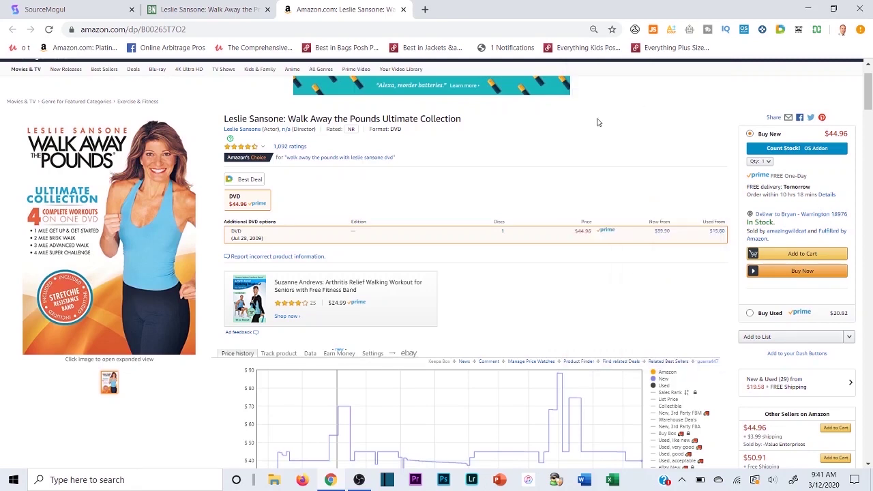
Find the DVD's Best Sellers Rank in the product details of its Amazon listing
scroll(411, 236, down, 10)
scroll(411, 236, down, 4)
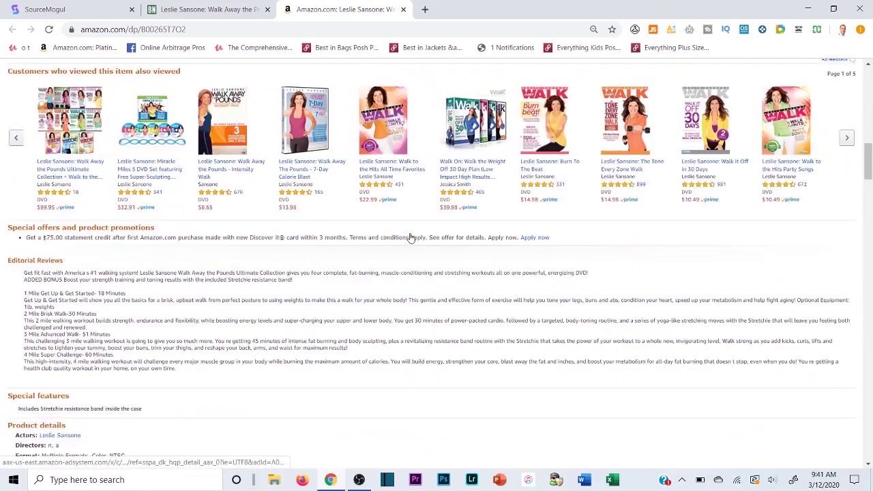
scroll(410, 237, down, 3)
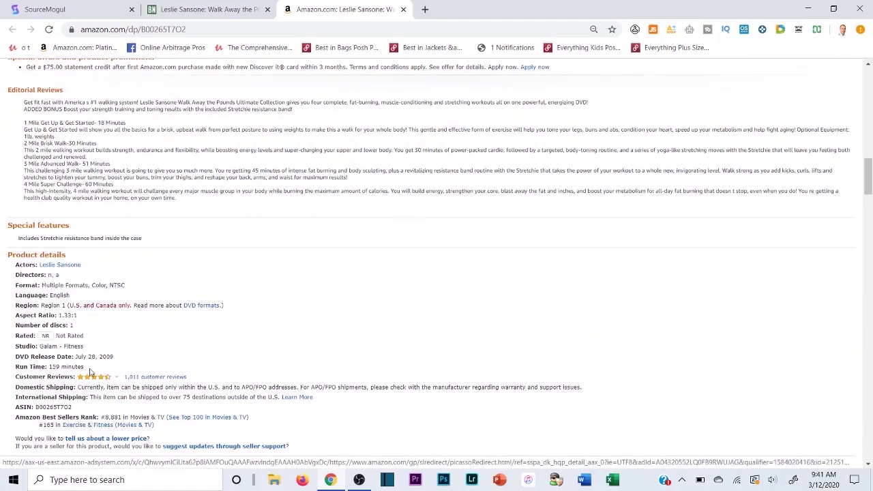
scroll(89, 372, down, 3)
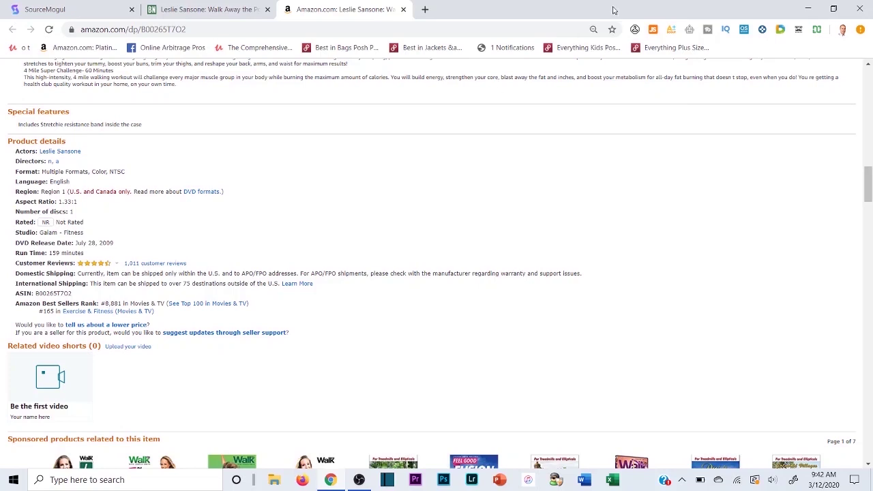
Check the DVD's estimated monthly sales and revenue in Jungle Scout, close it and return to the start of the Amazon listing
click(655, 31)
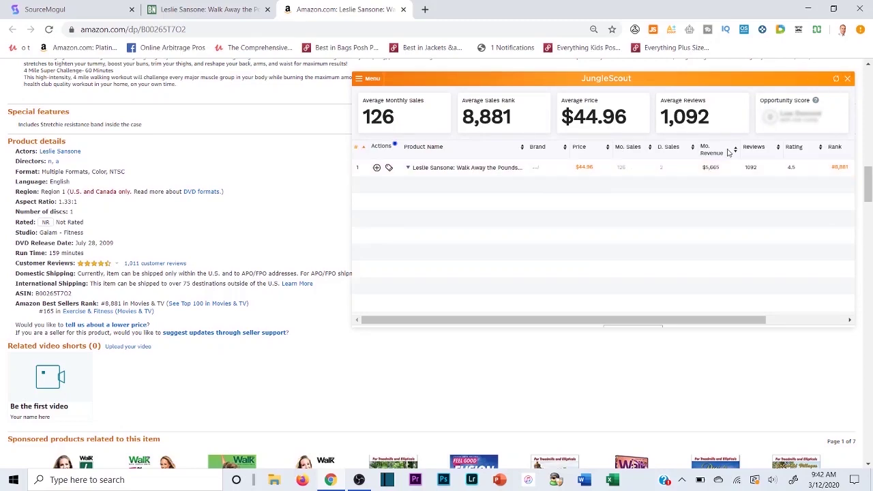
scroll(641, 253, up, 4)
scroll(863, 71, up, 1)
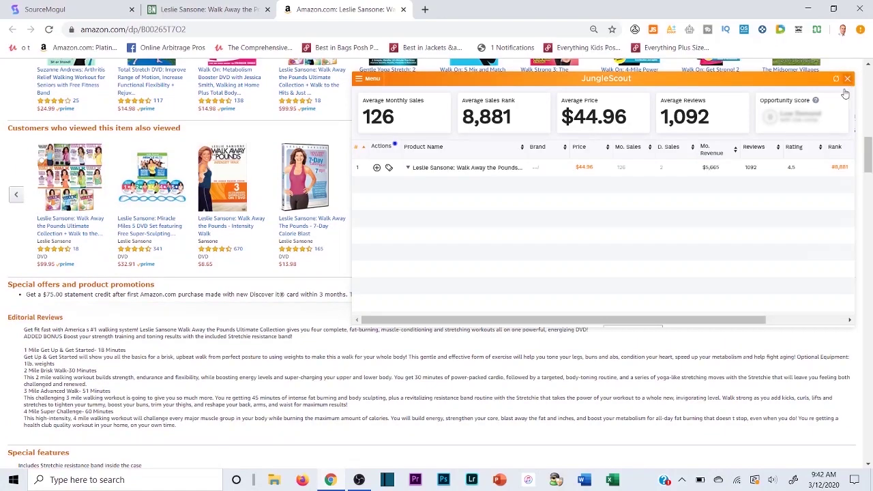
click(847, 79)
scroll(845, 204, up, 10)
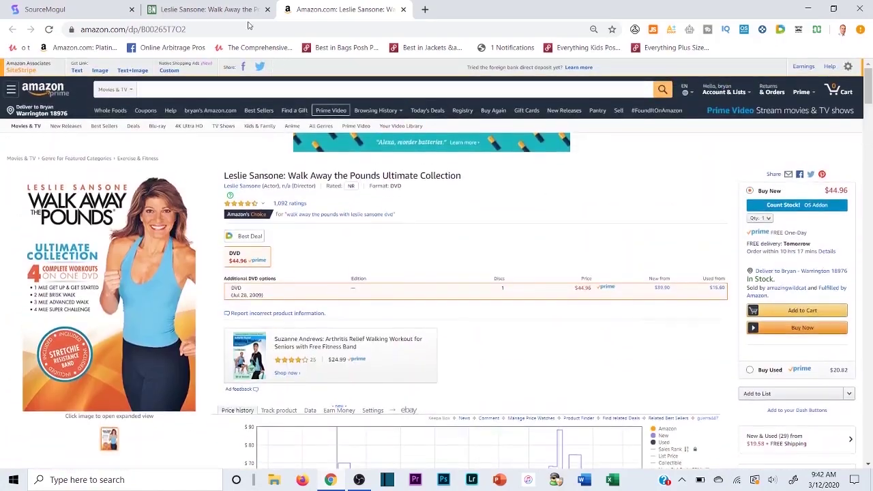
Close the DVD's Barnes & Noble and Amazon listings to return to the SourceMogul results
click(204, 8)
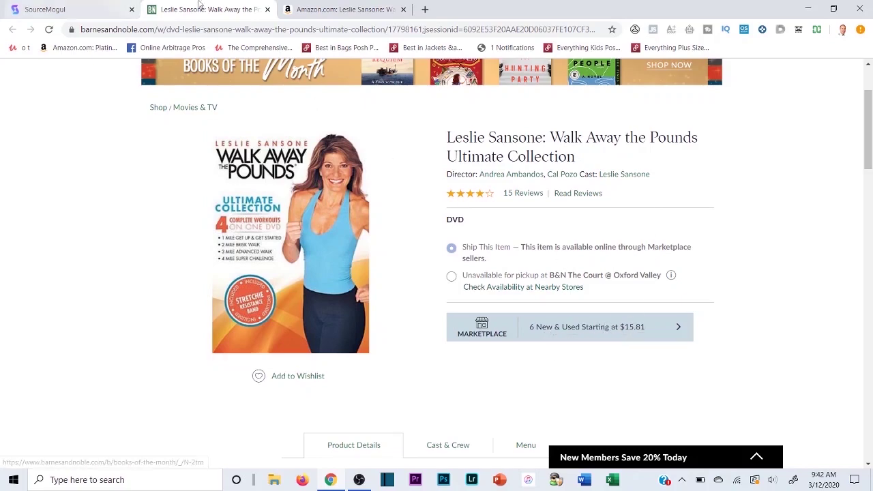
click(268, 9)
click(268, 9)
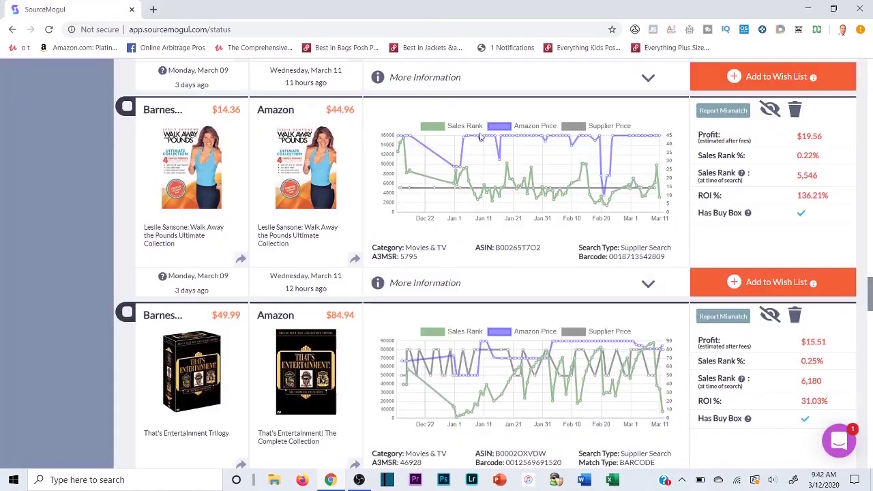
Browse more of the SourceMogul matches and return to the filter settings above the results
scroll(453, 144, down, 10)
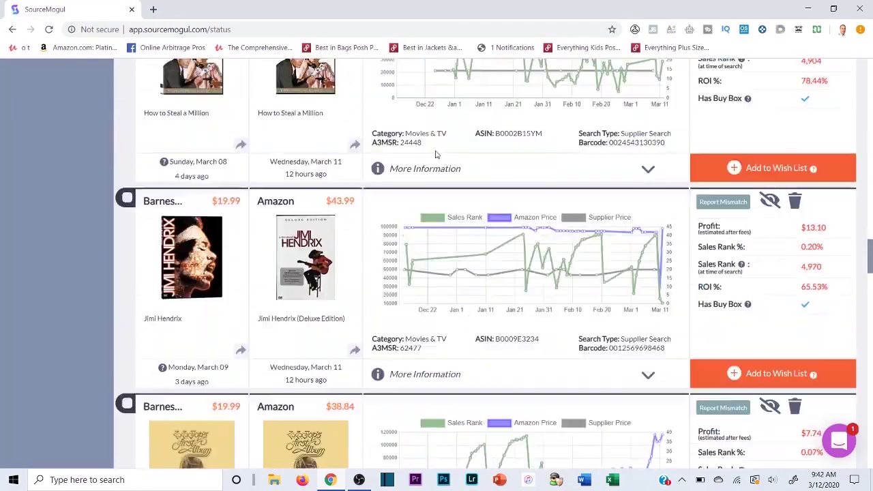
scroll(433, 143, up, 15)
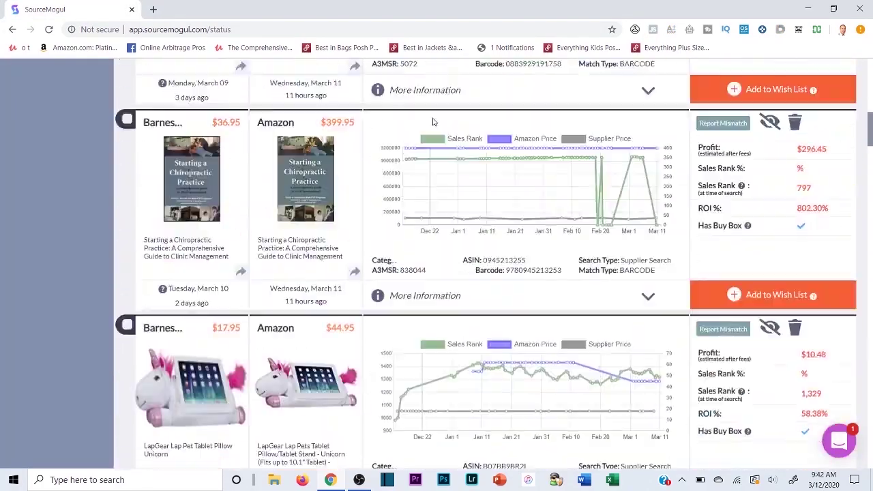
scroll(433, 121, up, 10)
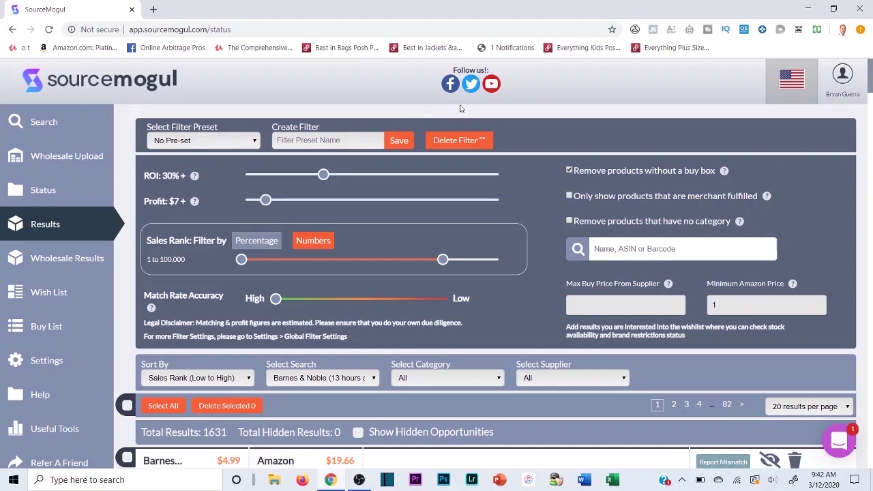